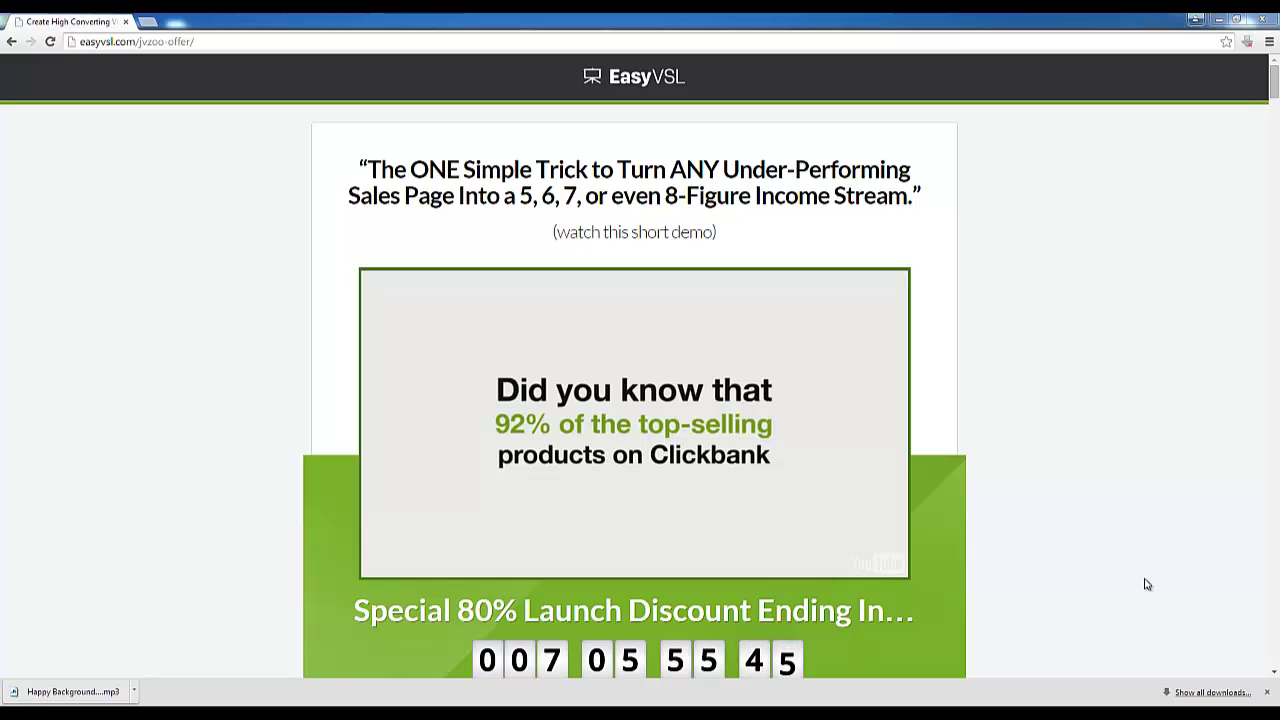
Hide the downloads bar and highlight the 80% discount figure on the offer page.
left_click(1267, 692)
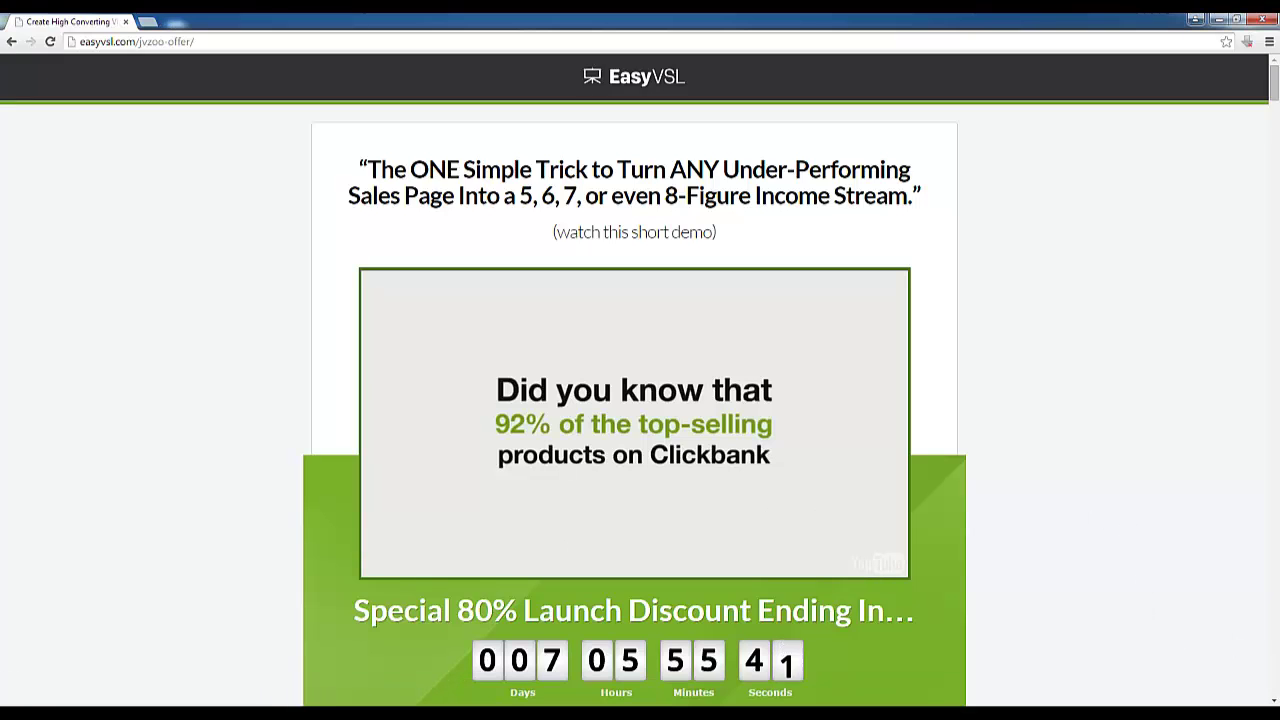
scroll(430, 450, "down", 1)
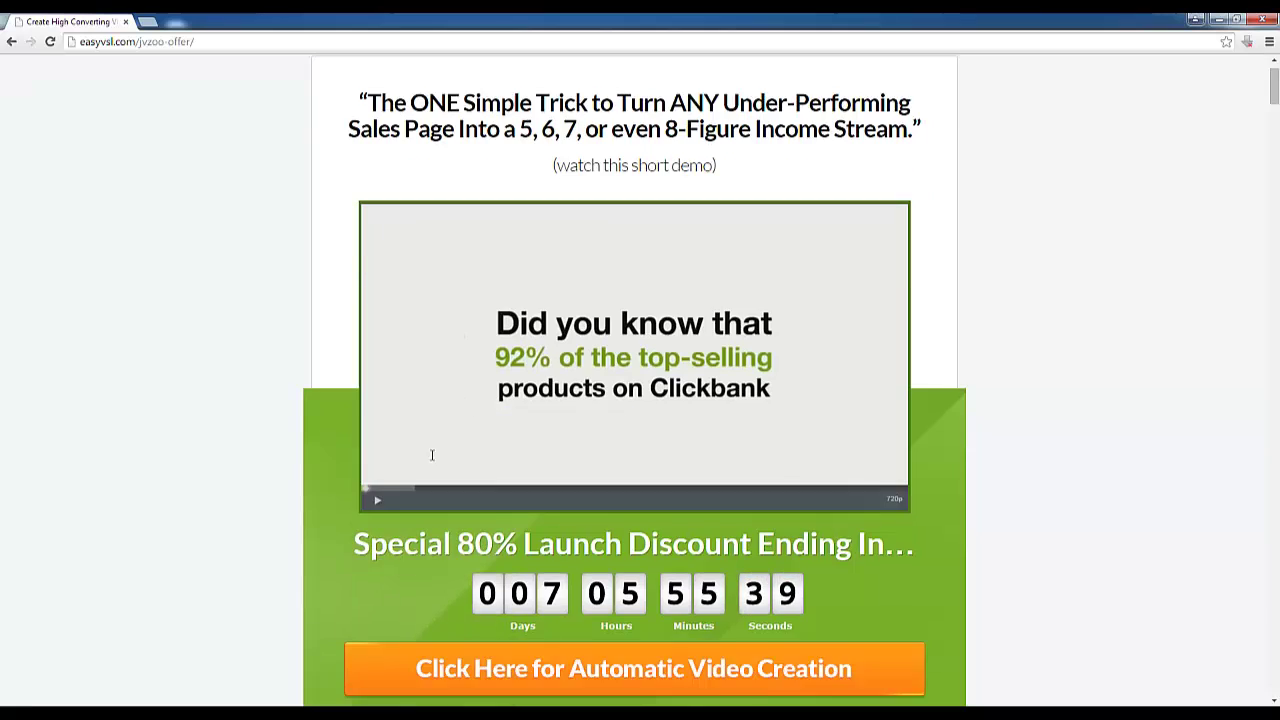
scroll(407, 506, "down", 3)
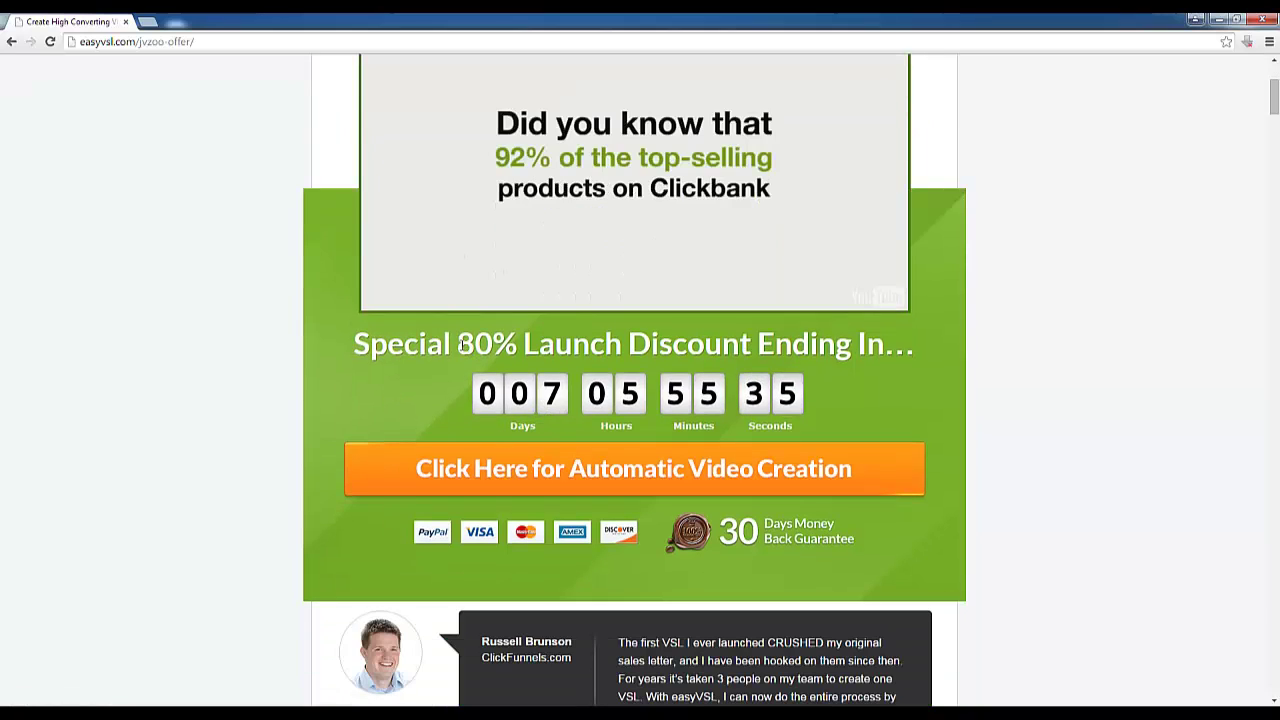
left_click_drag(461, 345, 517, 345)
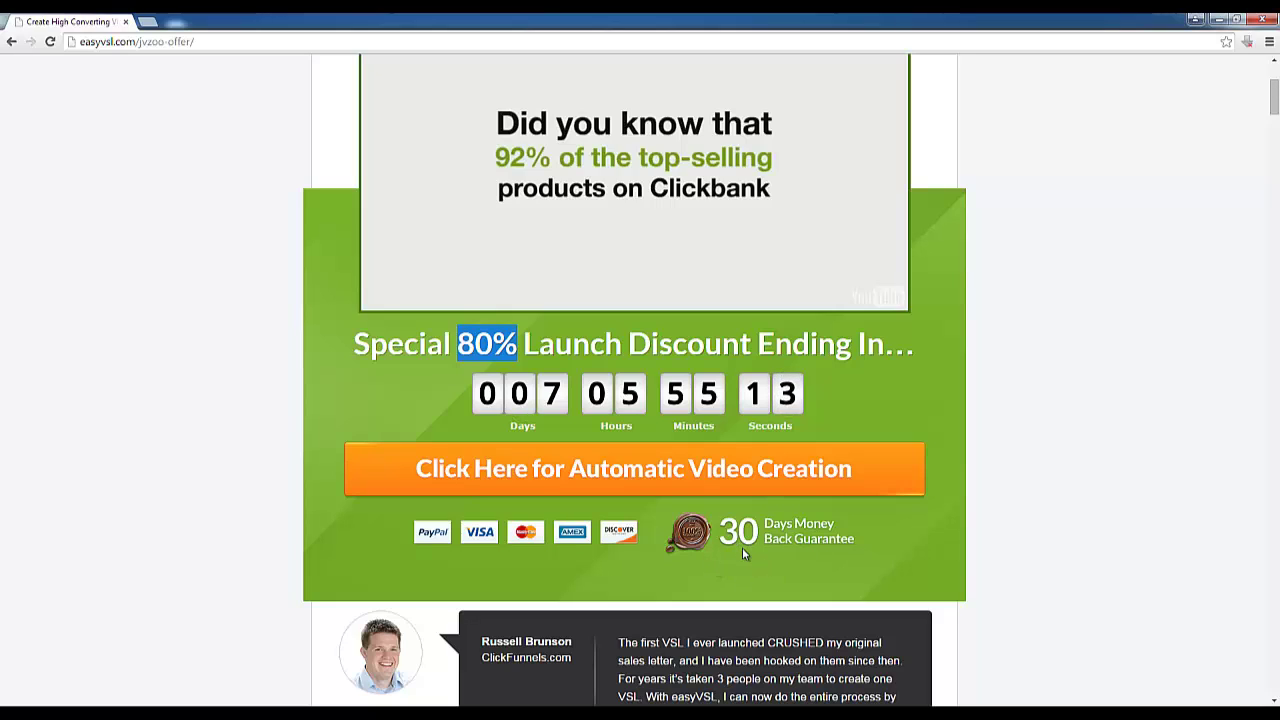
Read down to the 'EasyVSL is' list and select the bullet text about its advantages.
scroll(742, 554, "down", 3)
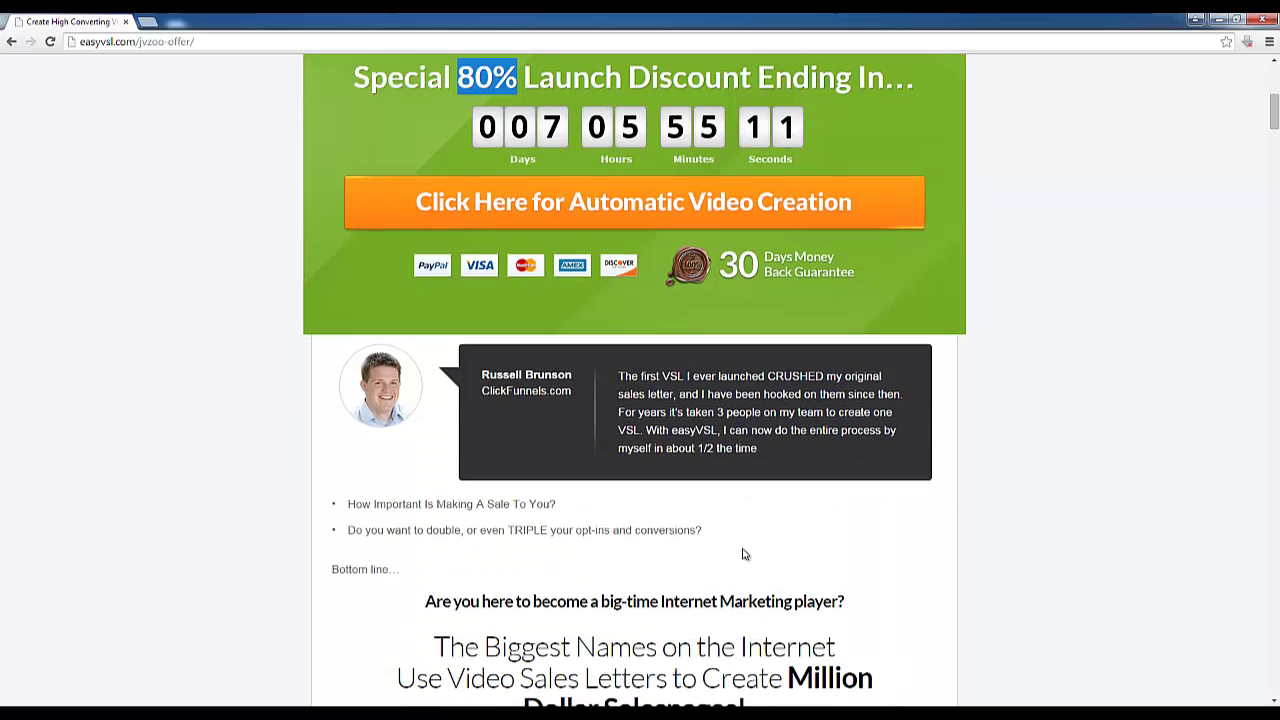
scroll(742, 554, "down", 4)
scroll(731, 558, "down", 5)
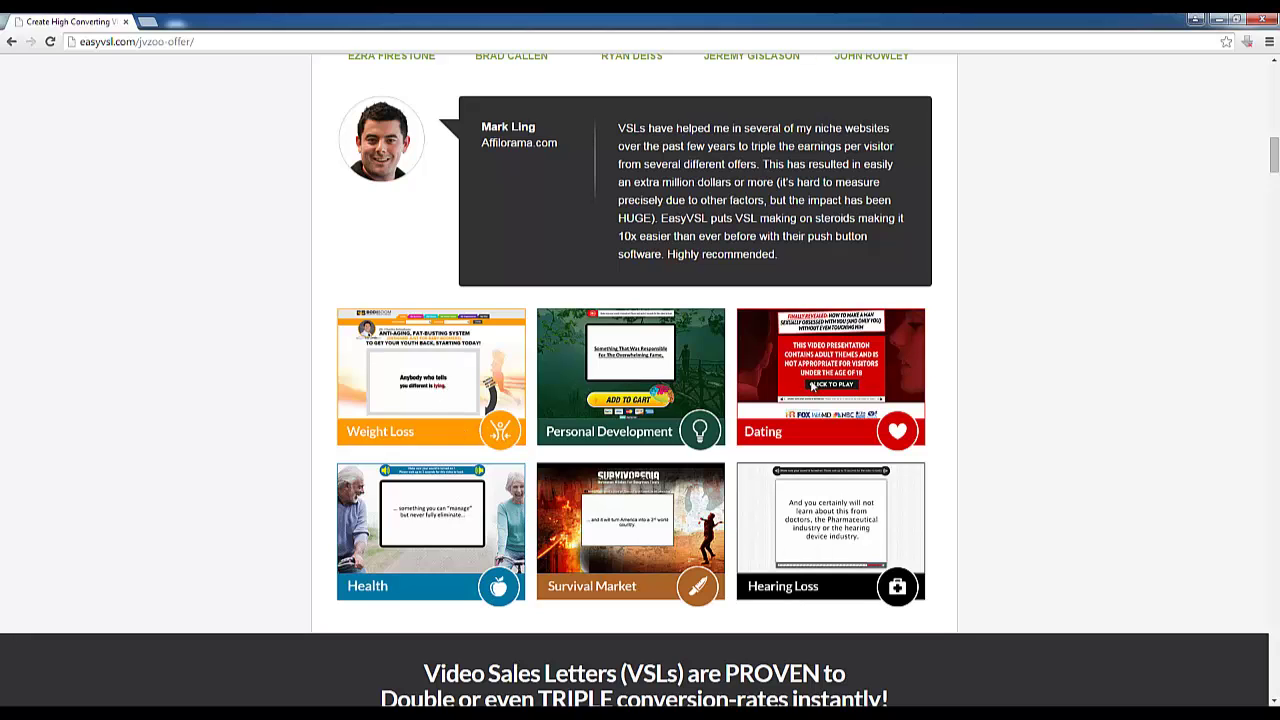
scroll(850, 450, "down", 2)
scroll(515, 416, "down", 1)
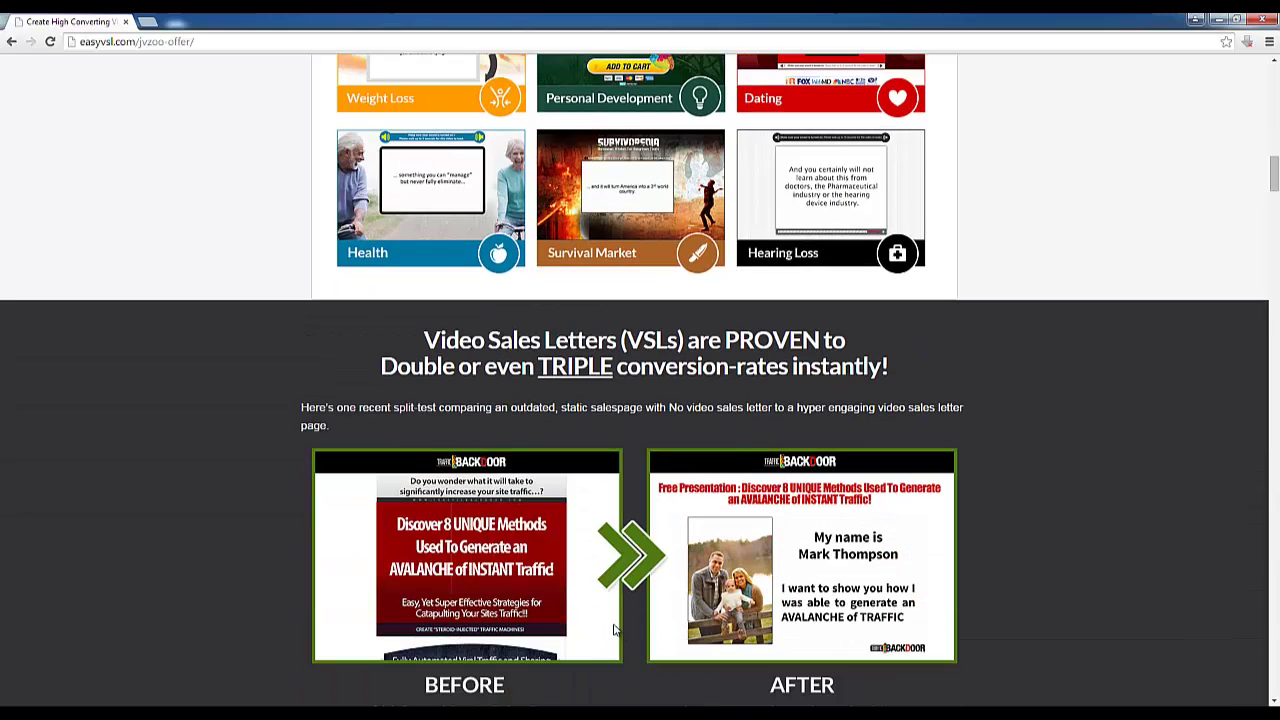
scroll(627, 563, "down", 4)
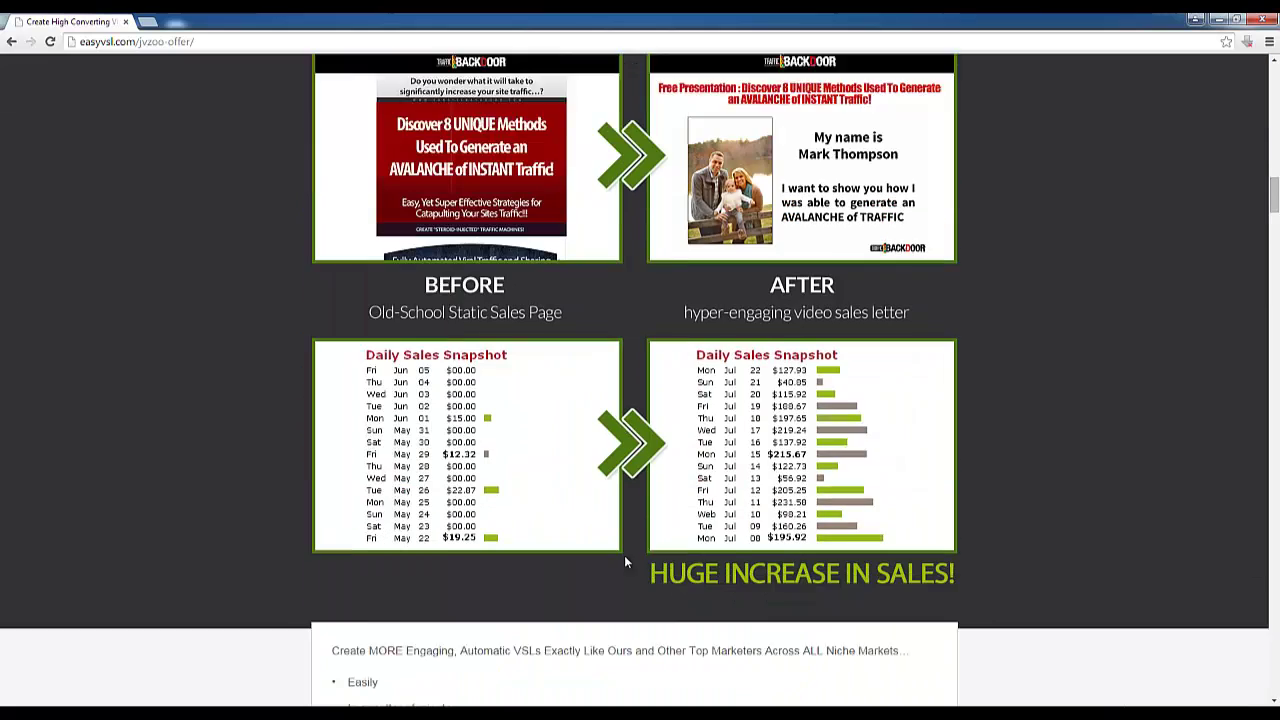
scroll(626, 563, "down", 3)
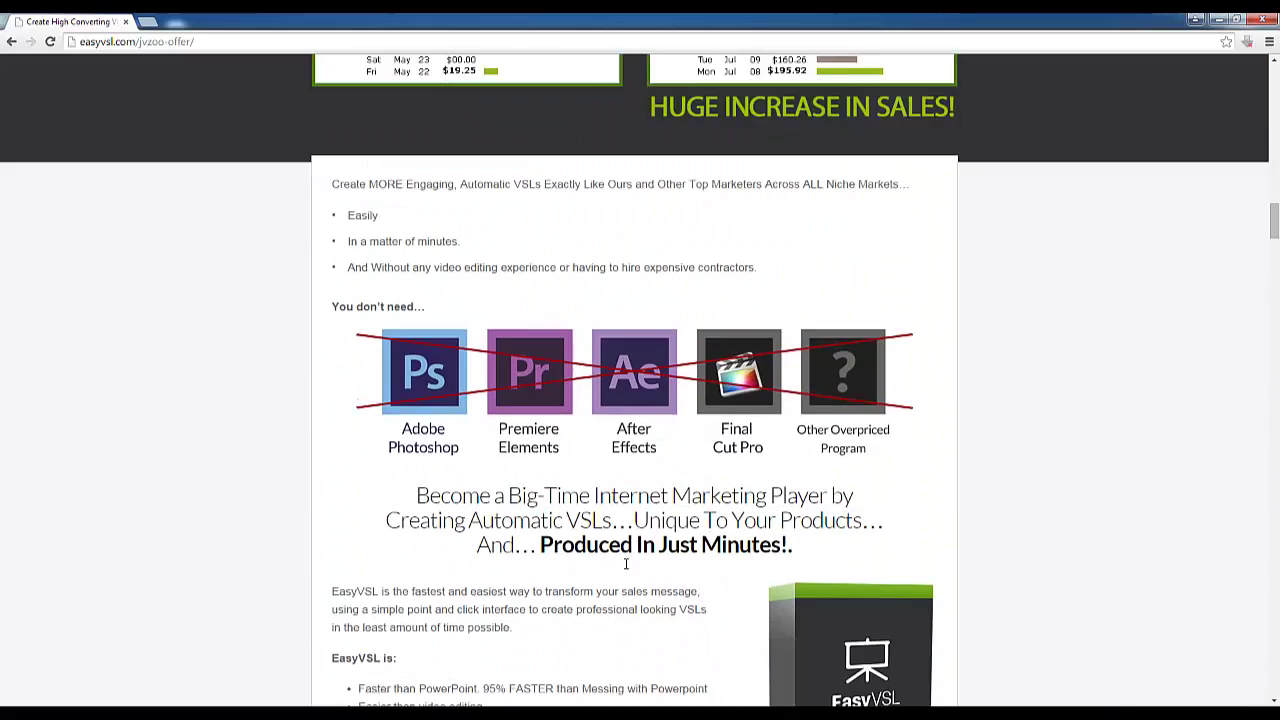
scroll(626, 565, "down", 2)
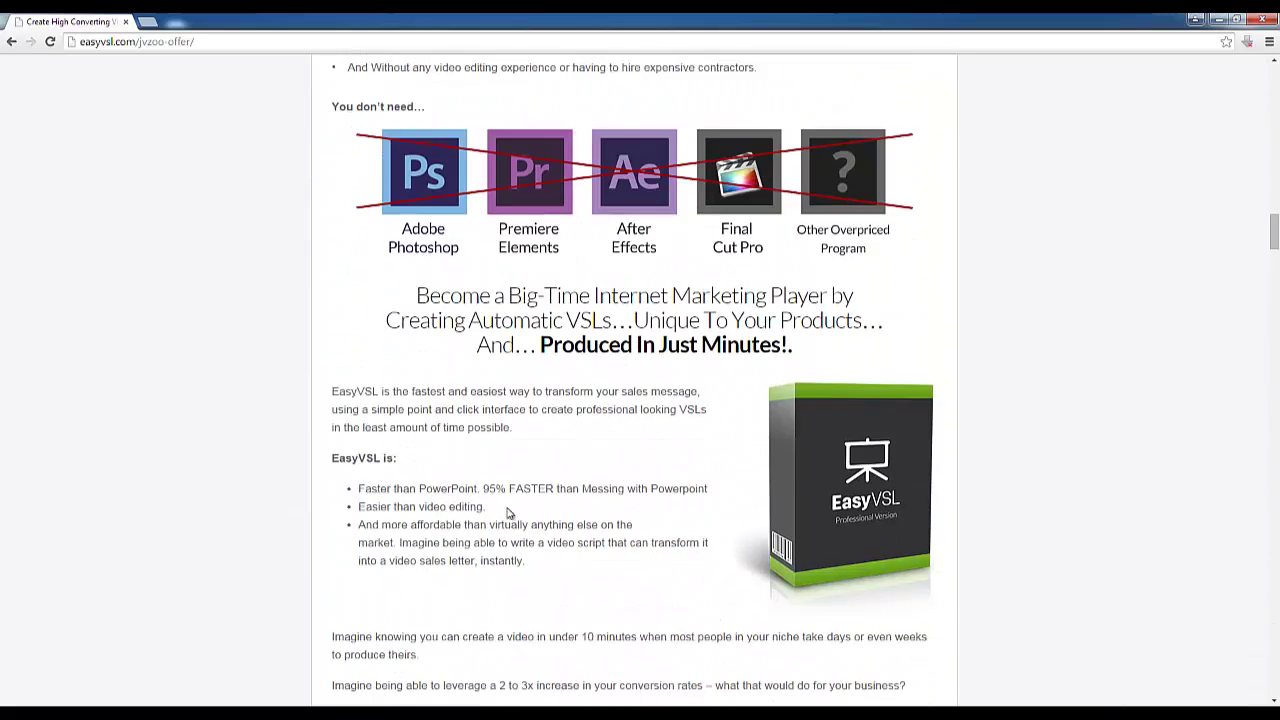
left_click_drag(509, 489, 545, 566)
left_click(568, 572)
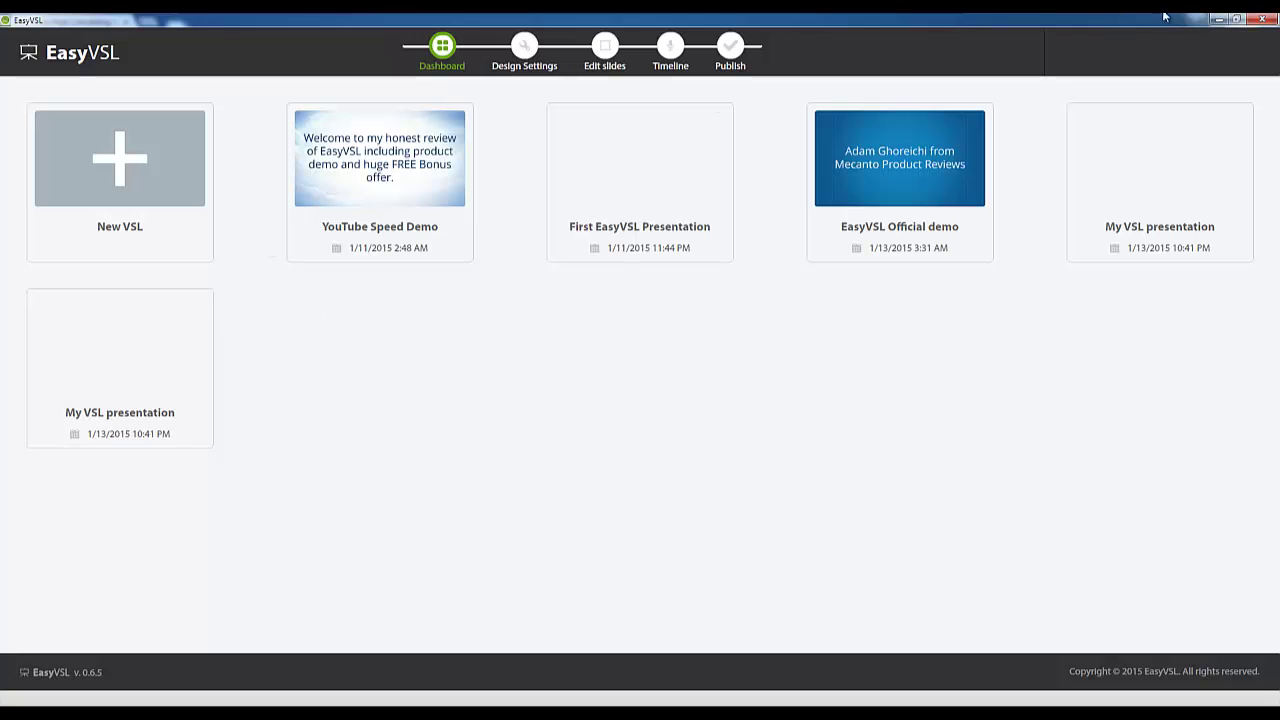
left_click(1213, 20)
Scroll through the sales page's feature and proof sections.
scroll(659, 307, "down", 3)
scroll(659, 307, "down", 10)
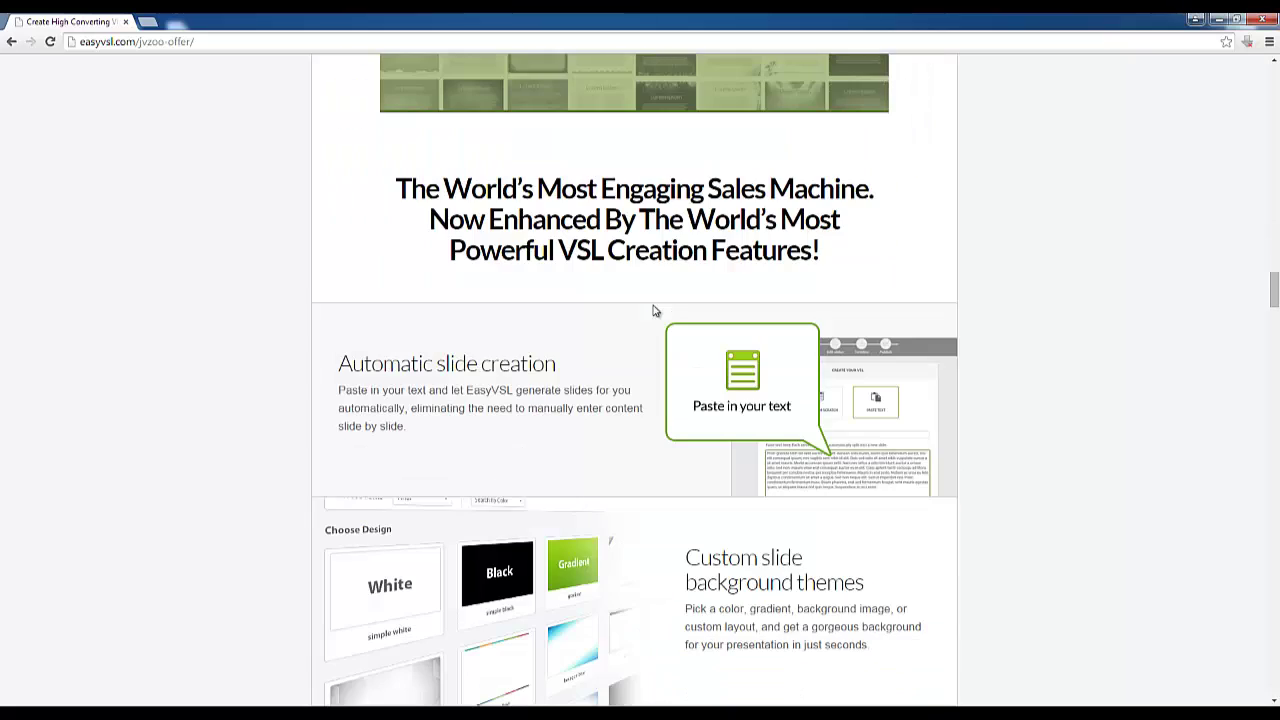
scroll(534, 349, "down", 3)
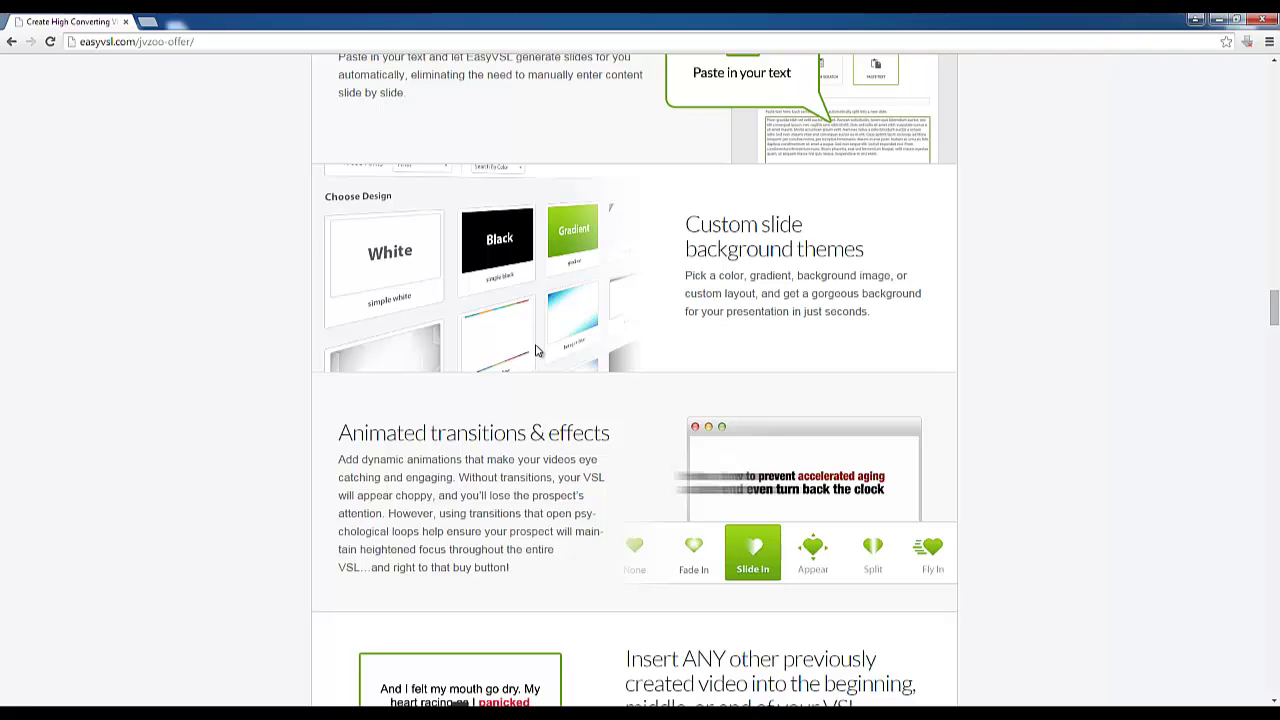
scroll(535, 350, "down", 2)
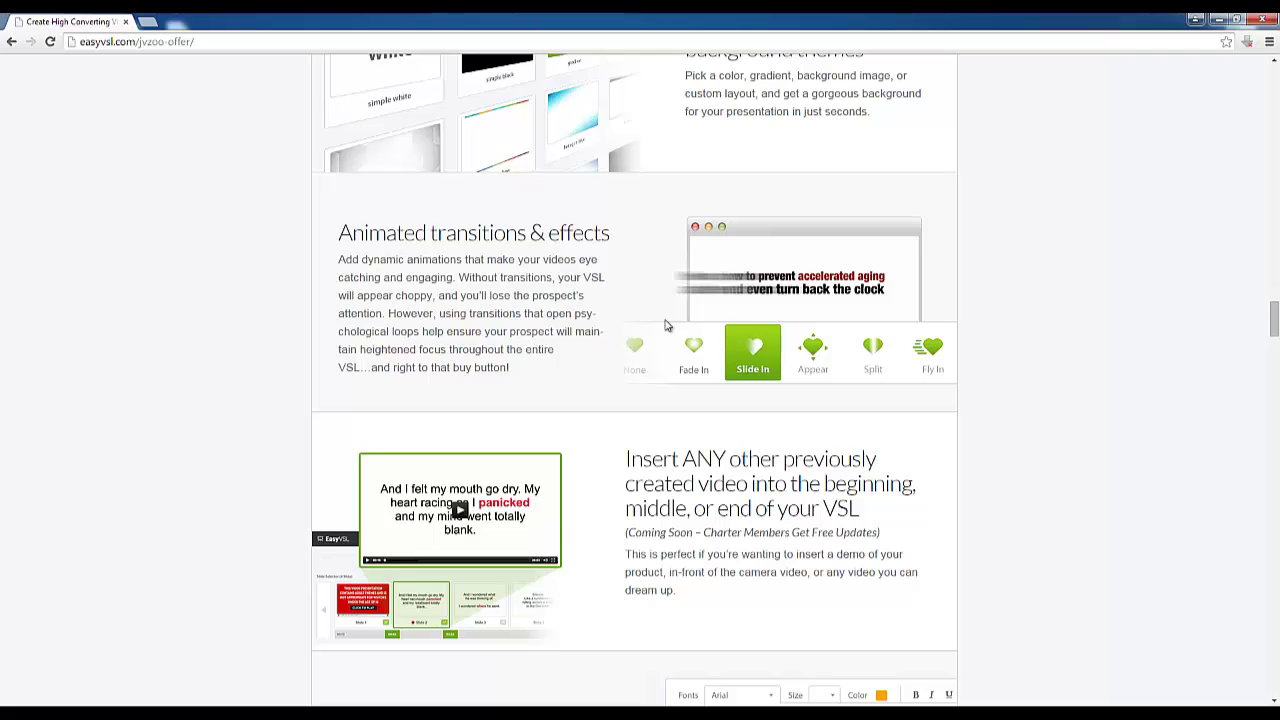
left_click_drag(1273, 318, 1273, 62)
scroll(940, 383, "down", 6)
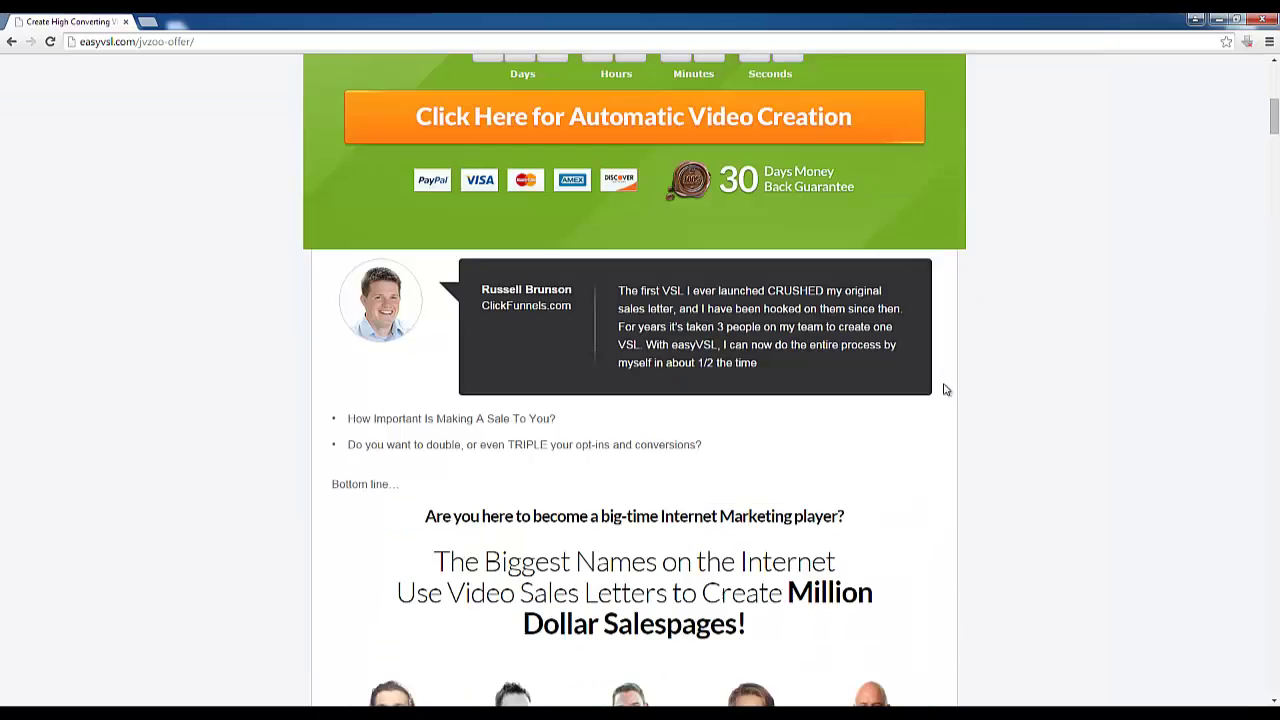
scroll(946, 390, "down", 3)
scroll(646, 388, "down", 5)
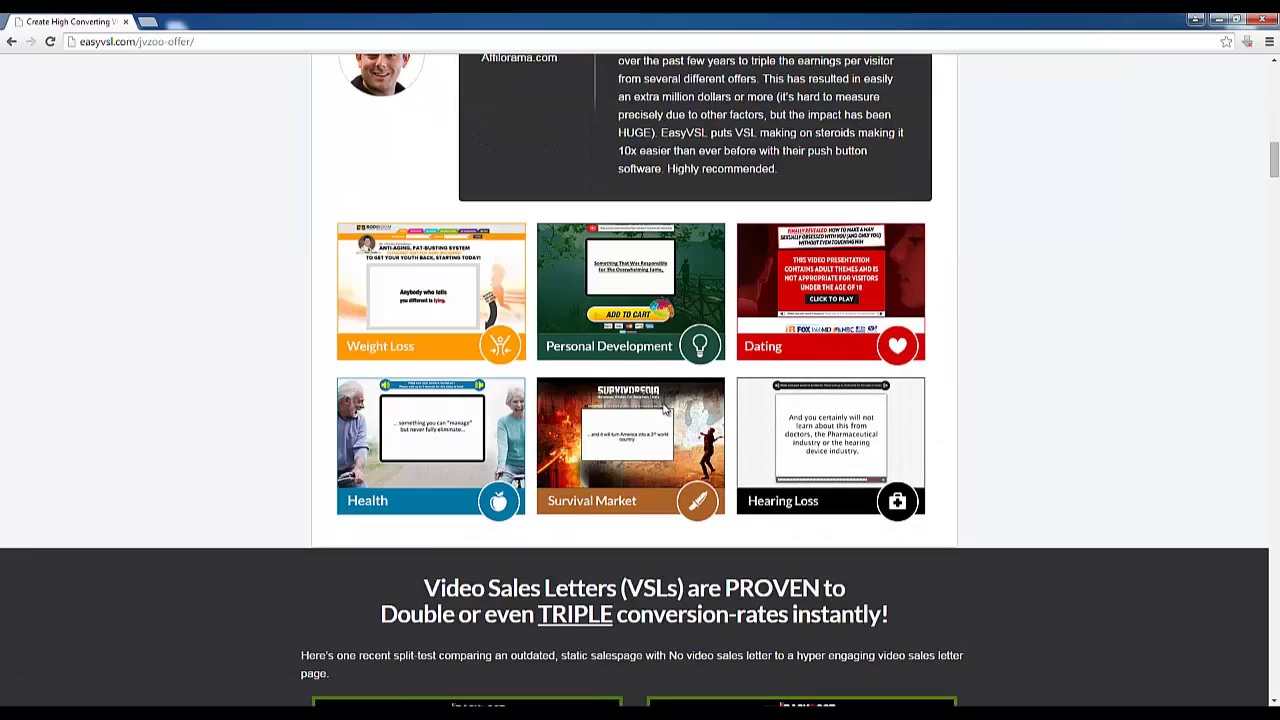
scroll(531, 400, "down", 2)
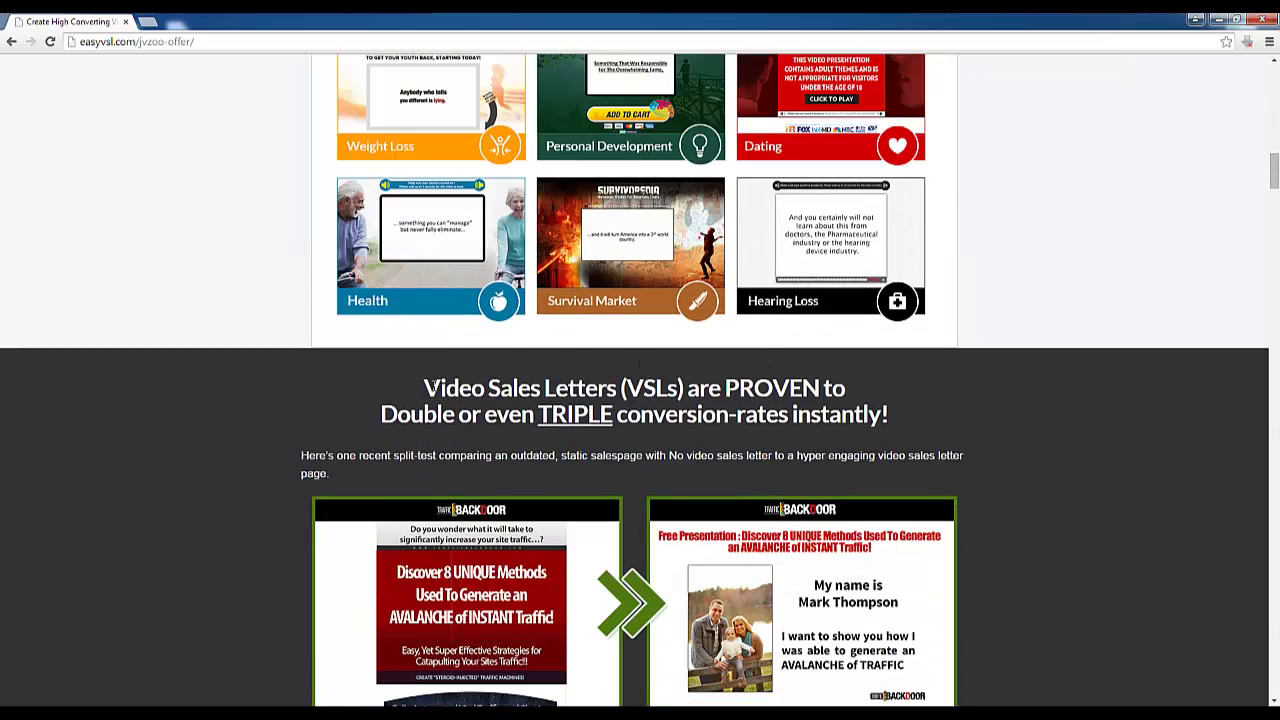
Highlight the first line of the 'Video Sales Letters PROVEN' heading.
left_click_drag(426, 386, 890, 418)
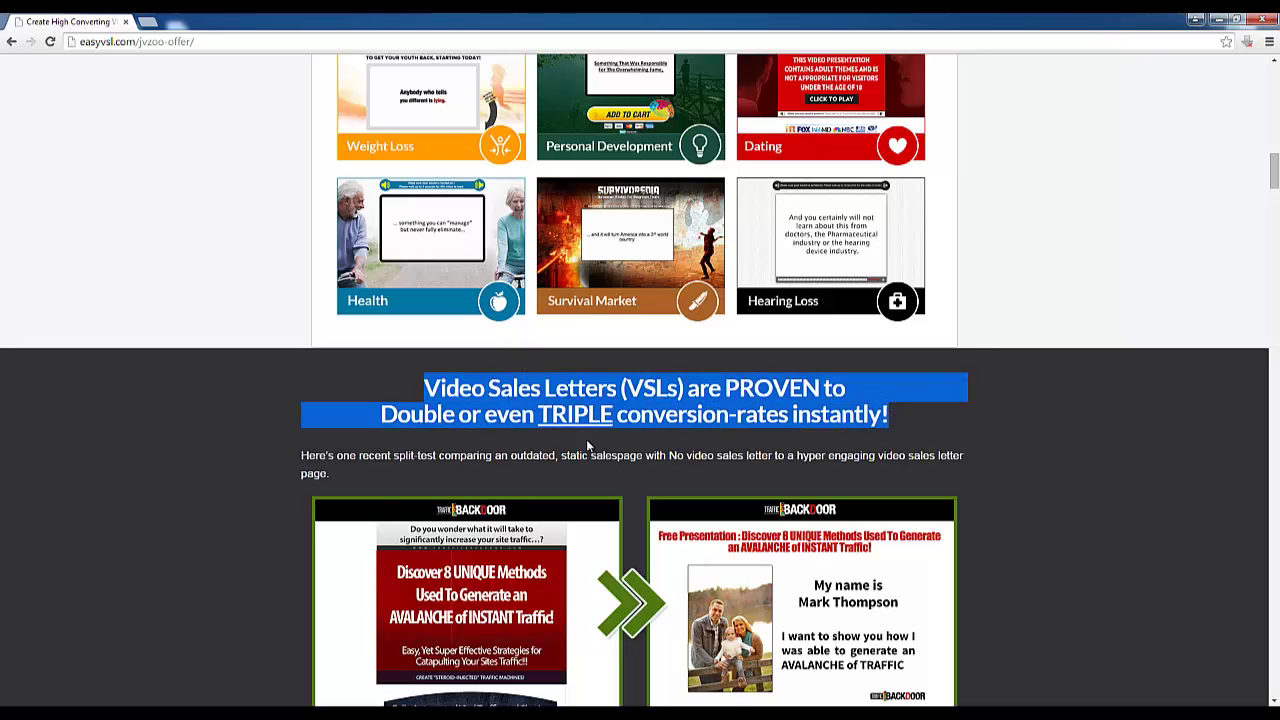
left_click(230, 252)
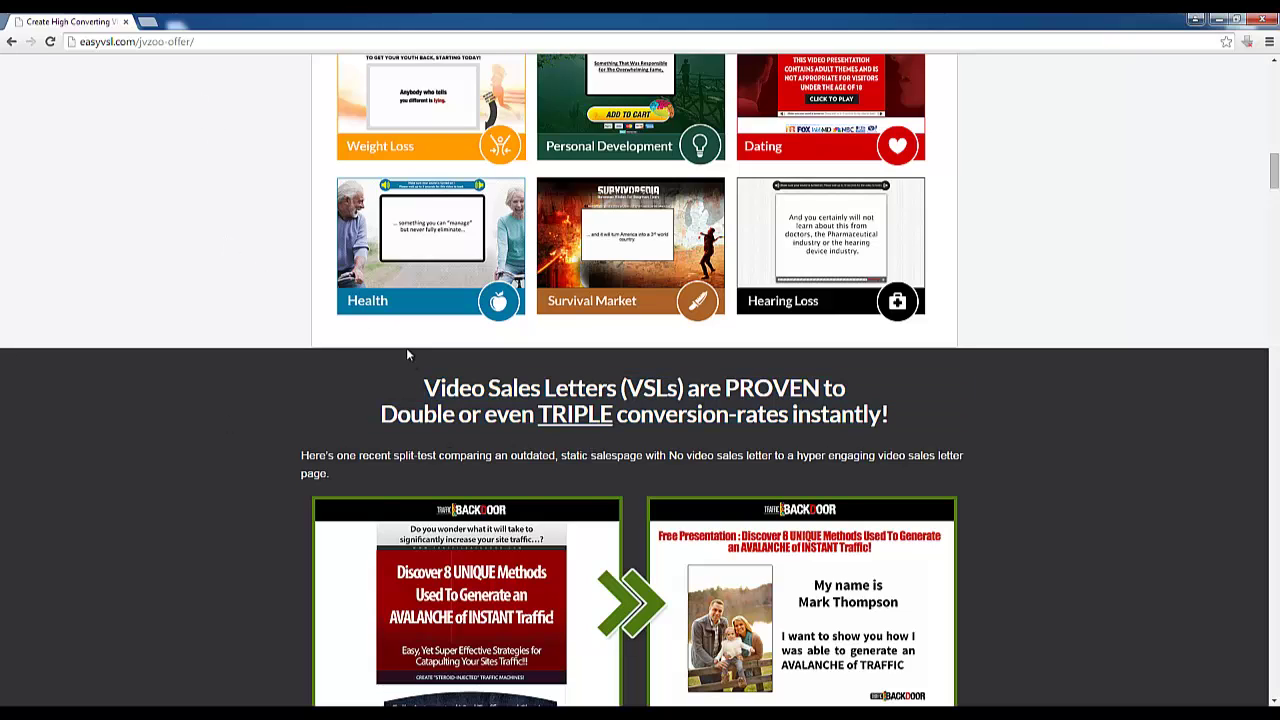
left_click_drag(425, 388, 894, 417)
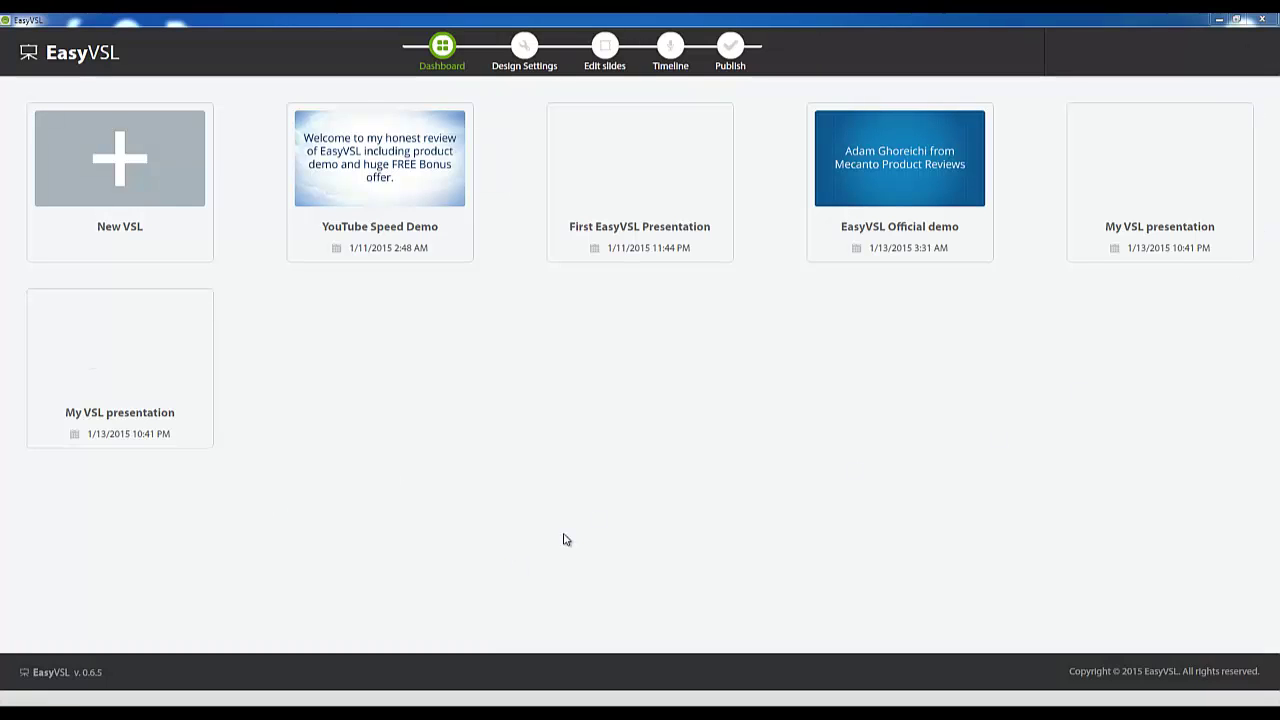
Start a new VSL from scratch and replace the default title with 'EasyVSL Demo #1'.
left_click(143, 203)
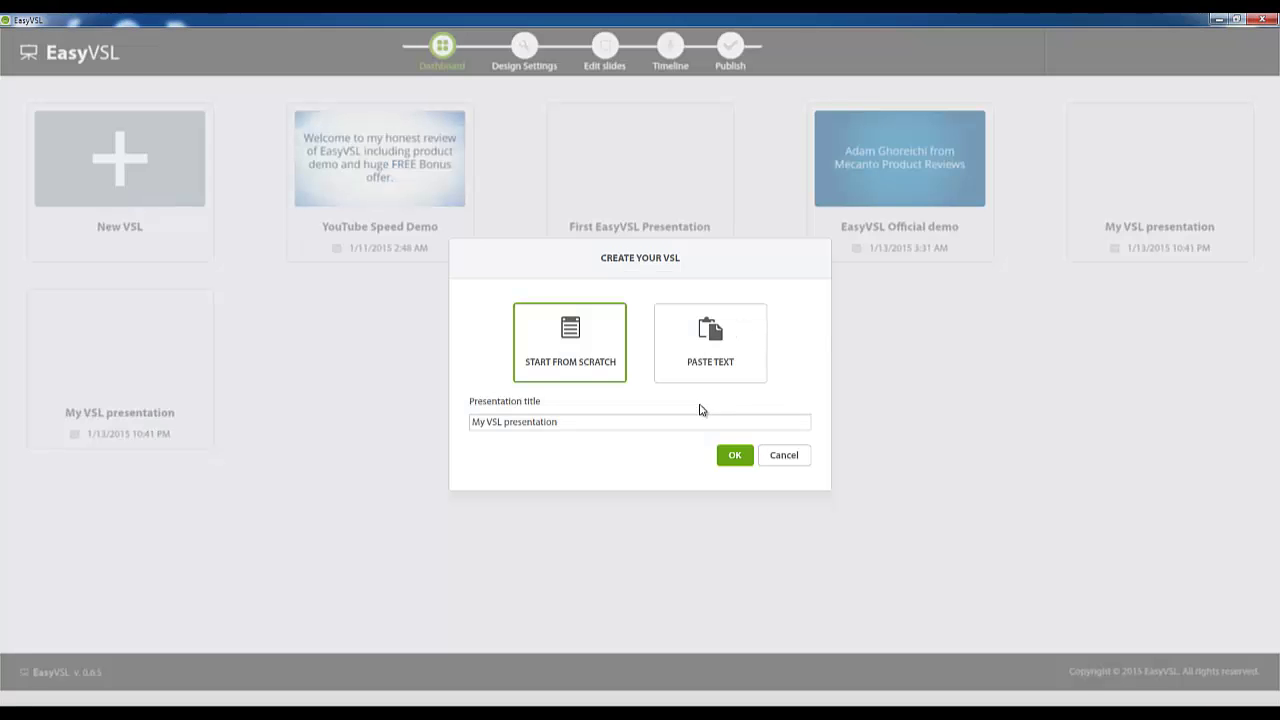
left_click_drag(654, 421, 471, 421)
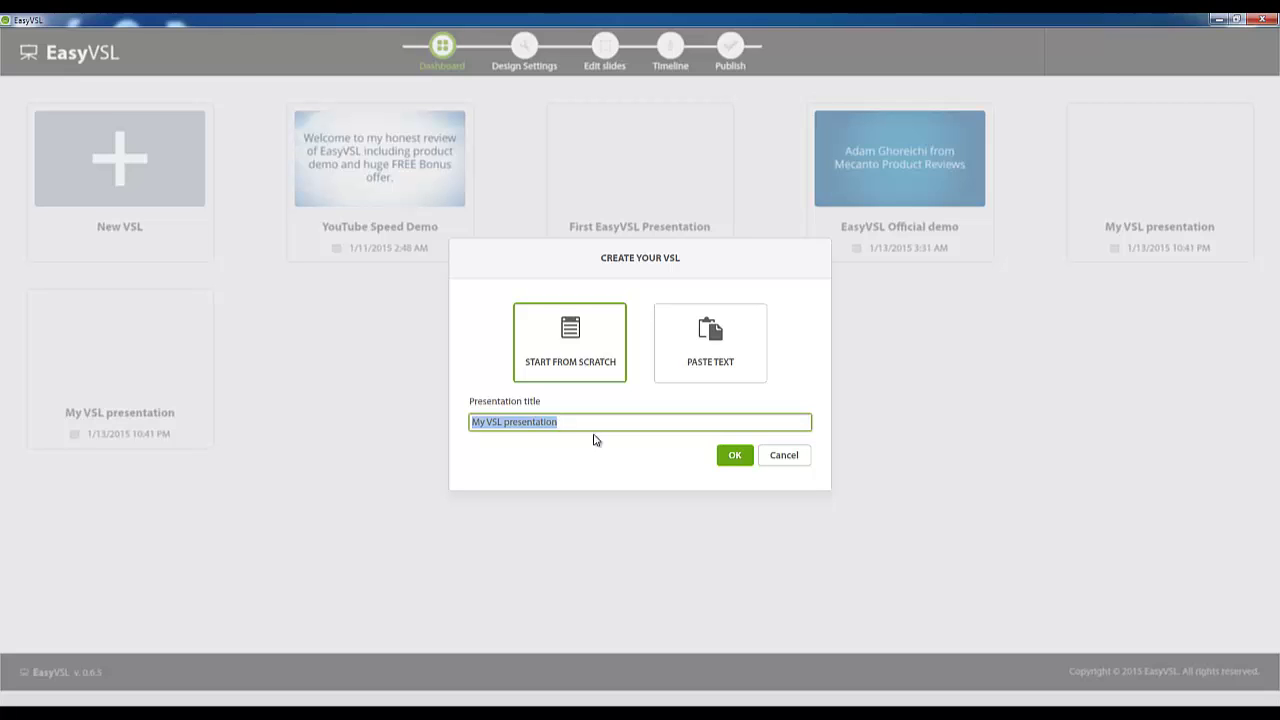
type("EasyVSL")
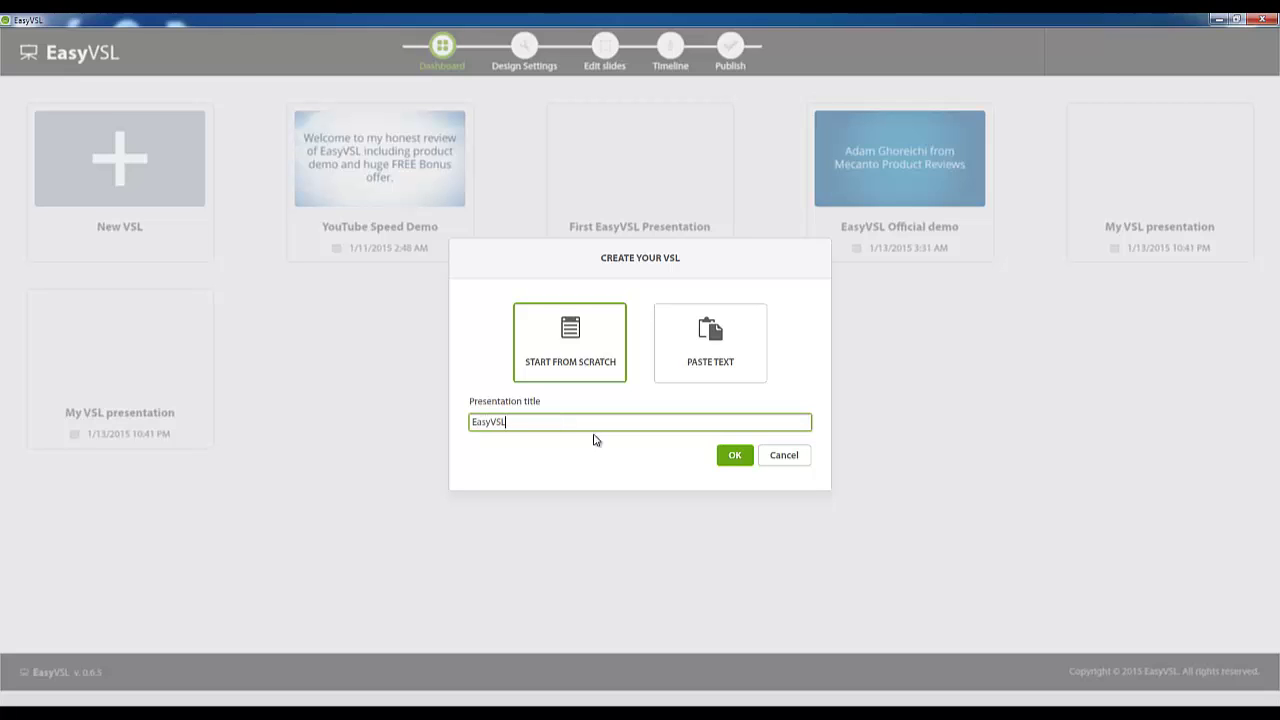
type(" Demo #1")
Open script.txt in Notepad from its folder and close the folder window.
mouse_move(87, 714)
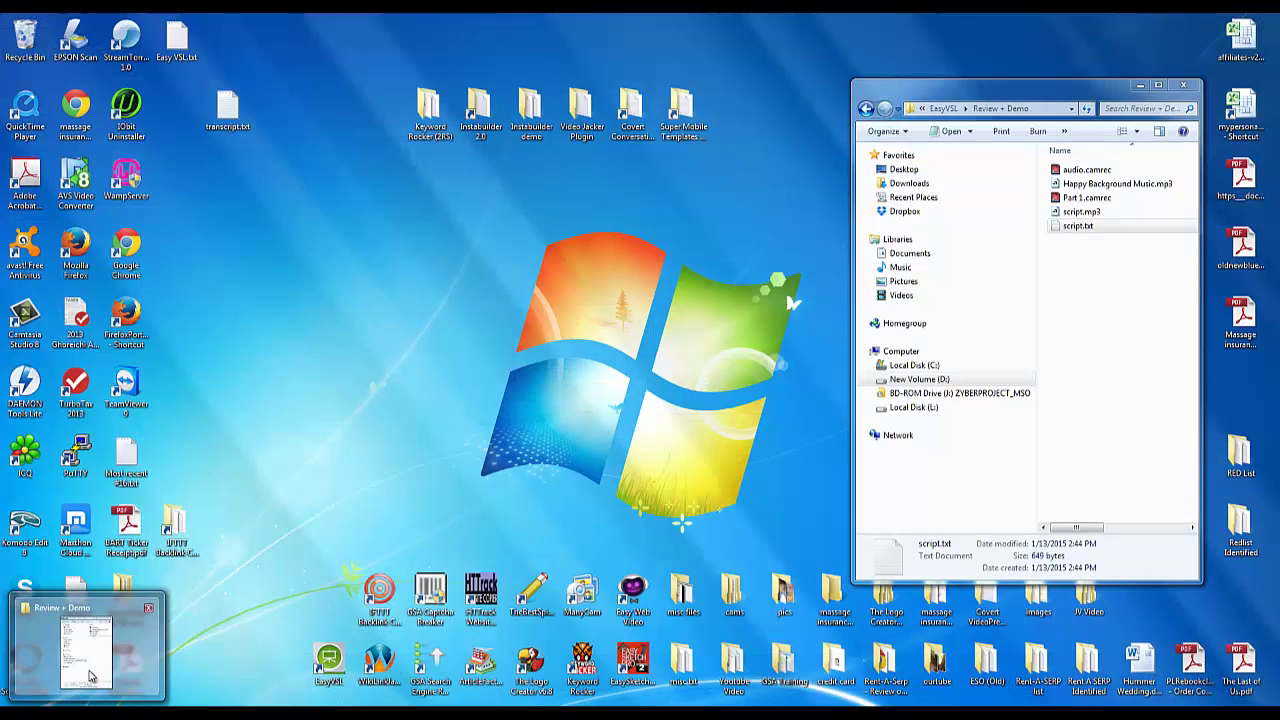
left_click(87, 650)
double_click(1080, 227)
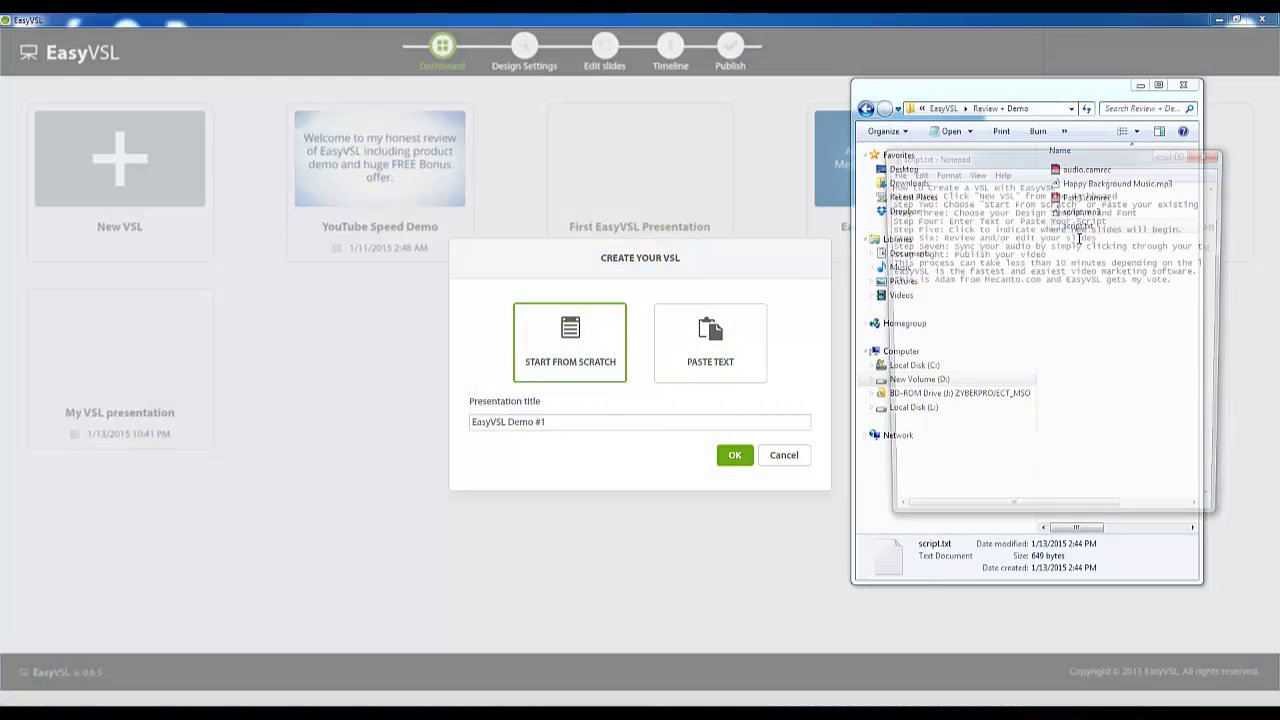
left_click(1140, 86)
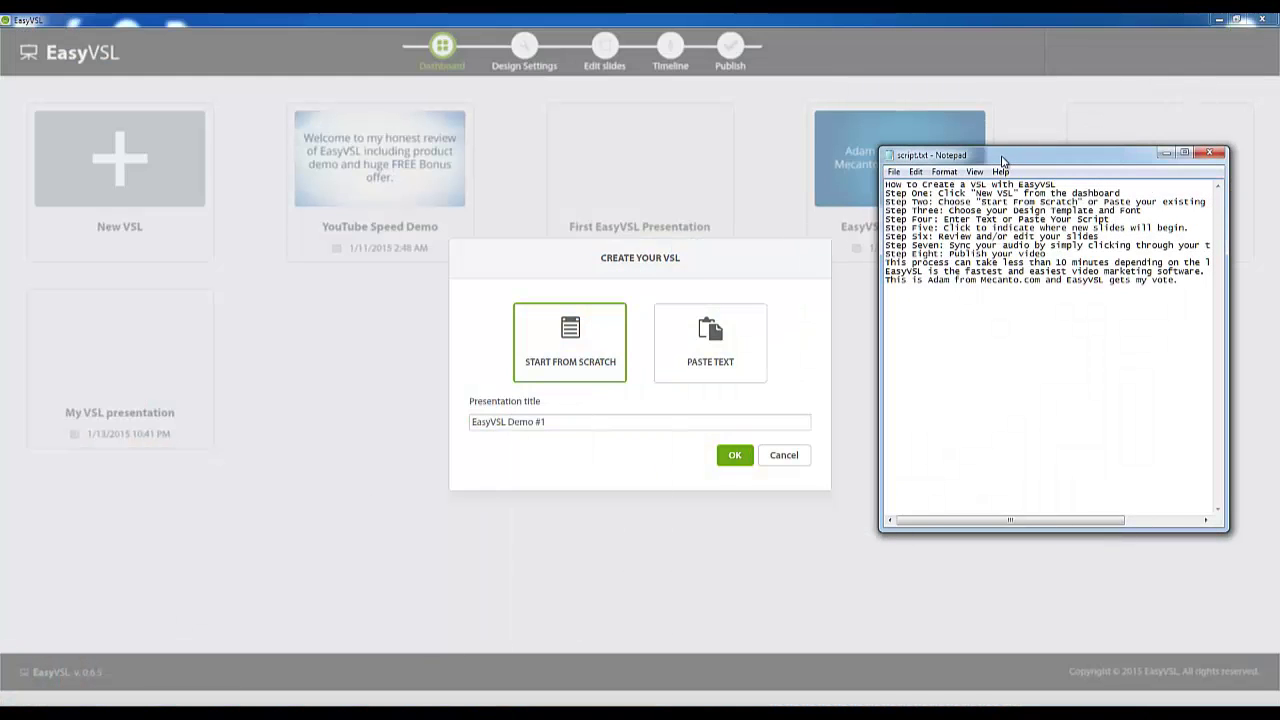
left_click_drag(1003, 160, 1001, 183)
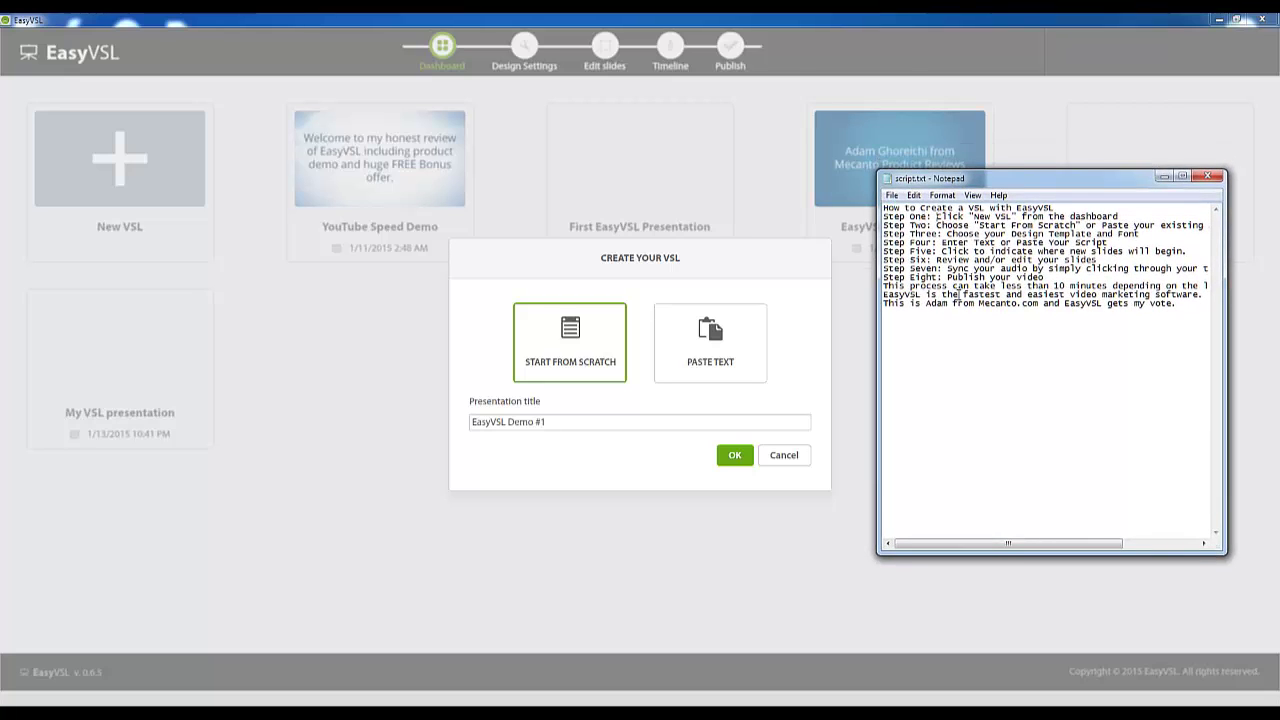
Move each description for Step One through Step Eight onto its own line under its heading.
key("Return")
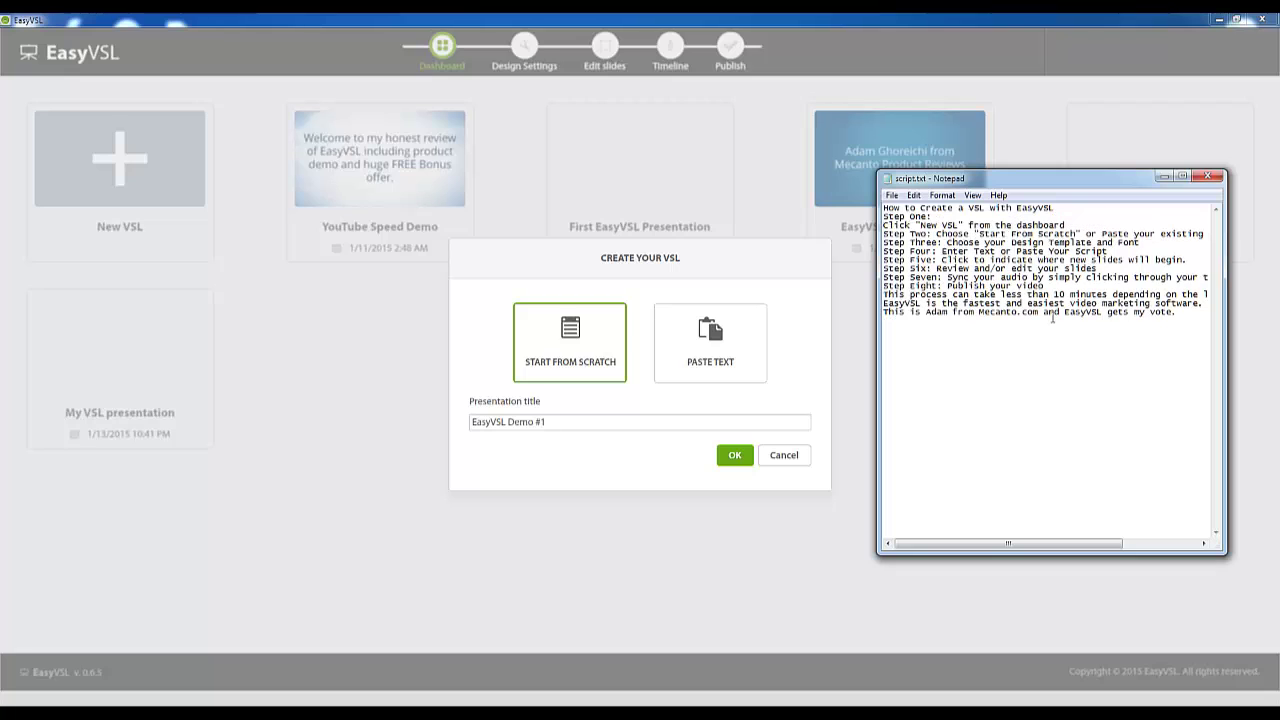
left_click(937, 234)
key("Return")
left_click(946, 251)
key("Return")
left_click(940, 268)
key("Return")
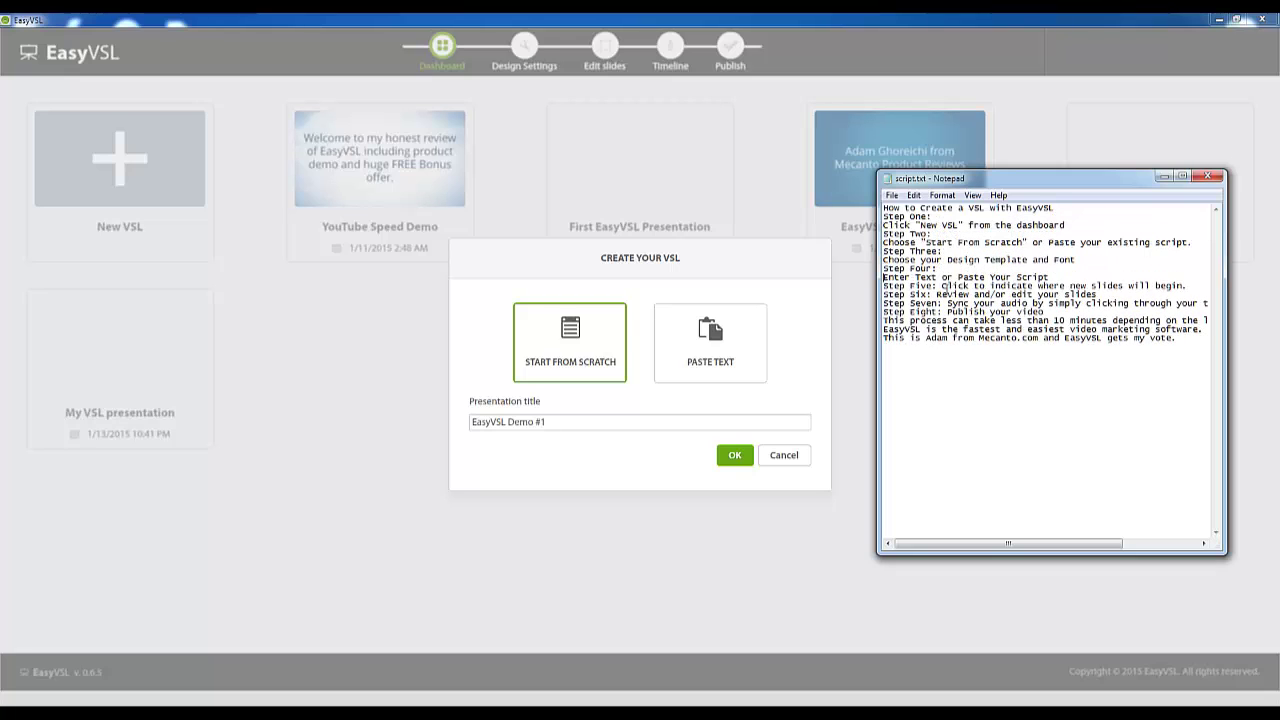
left_click(940, 286)
key("Return")
left_click(939, 303)
key("Return")
left_click(946, 320)
key("Return")
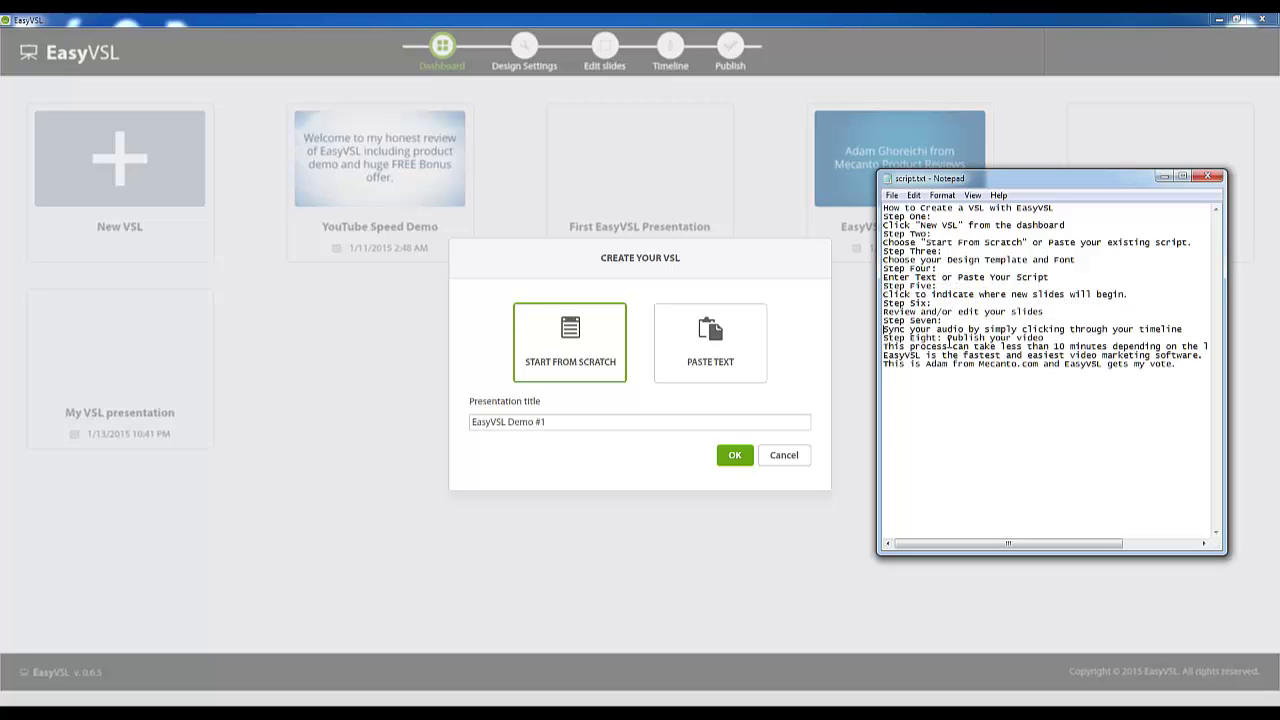
left_click(946, 337)
key("Return")
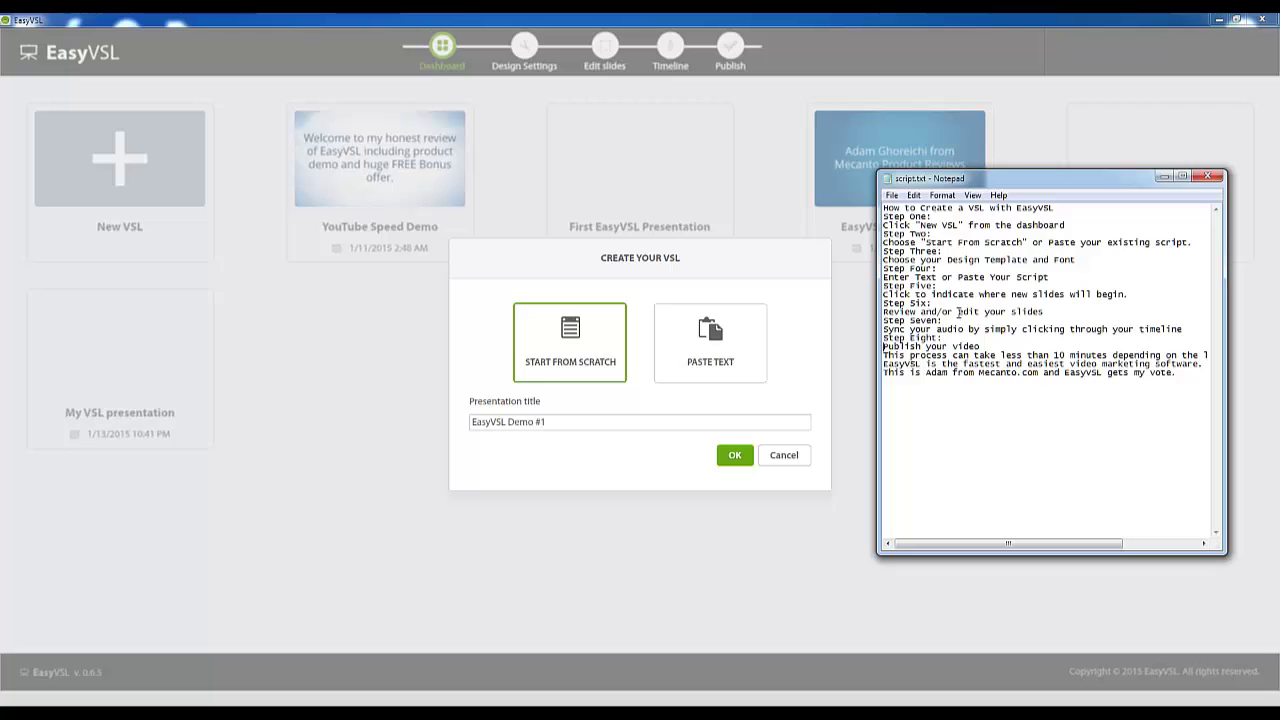
left_click(913, 195)
left_click(960, 241)
Choose Paste Text as the creation method and confirm the new presentation.
left_click(737, 345)
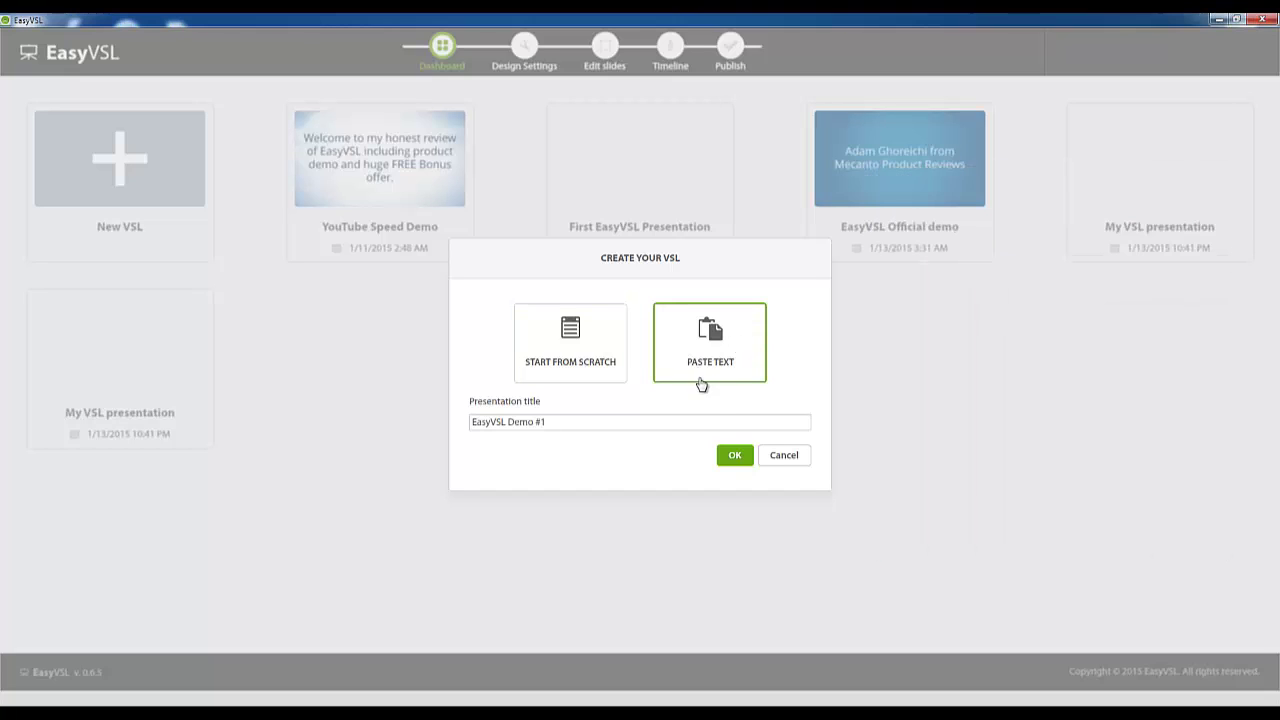
left_click(743, 460)
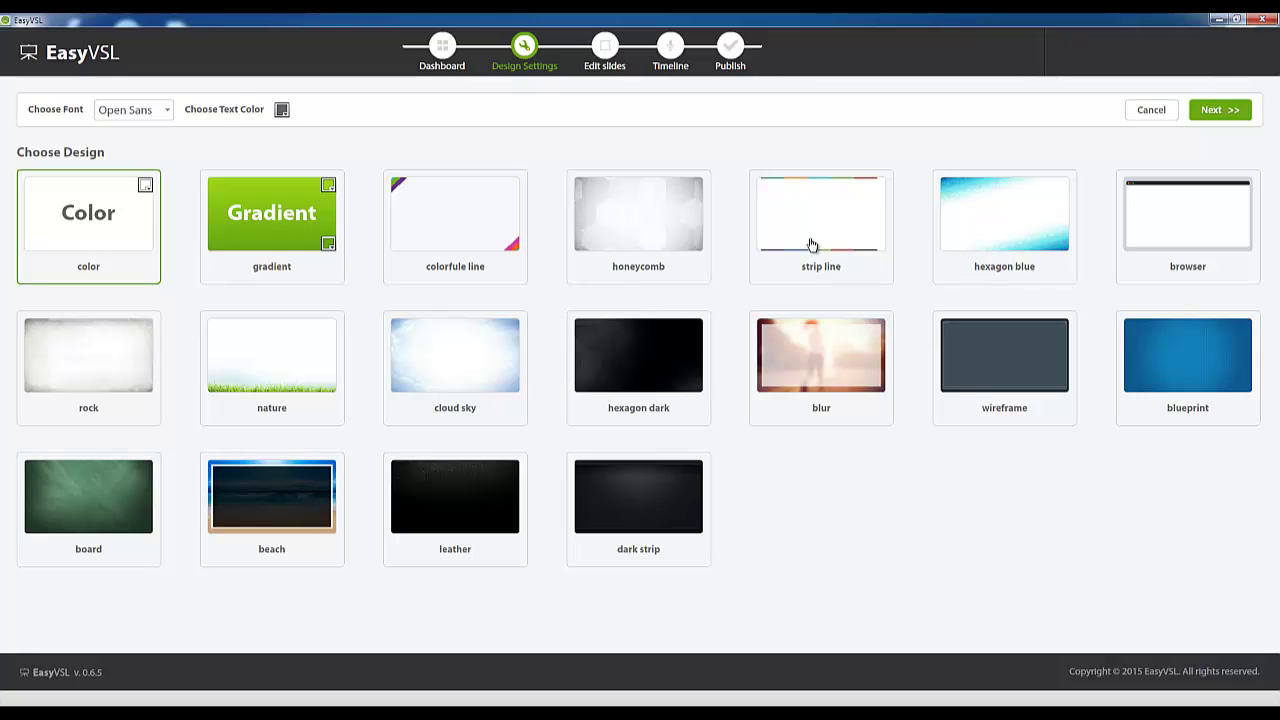
Apply the browser design, dismiss the colour-scheme warning, and set the text colour to black.
left_click(1155, 238)
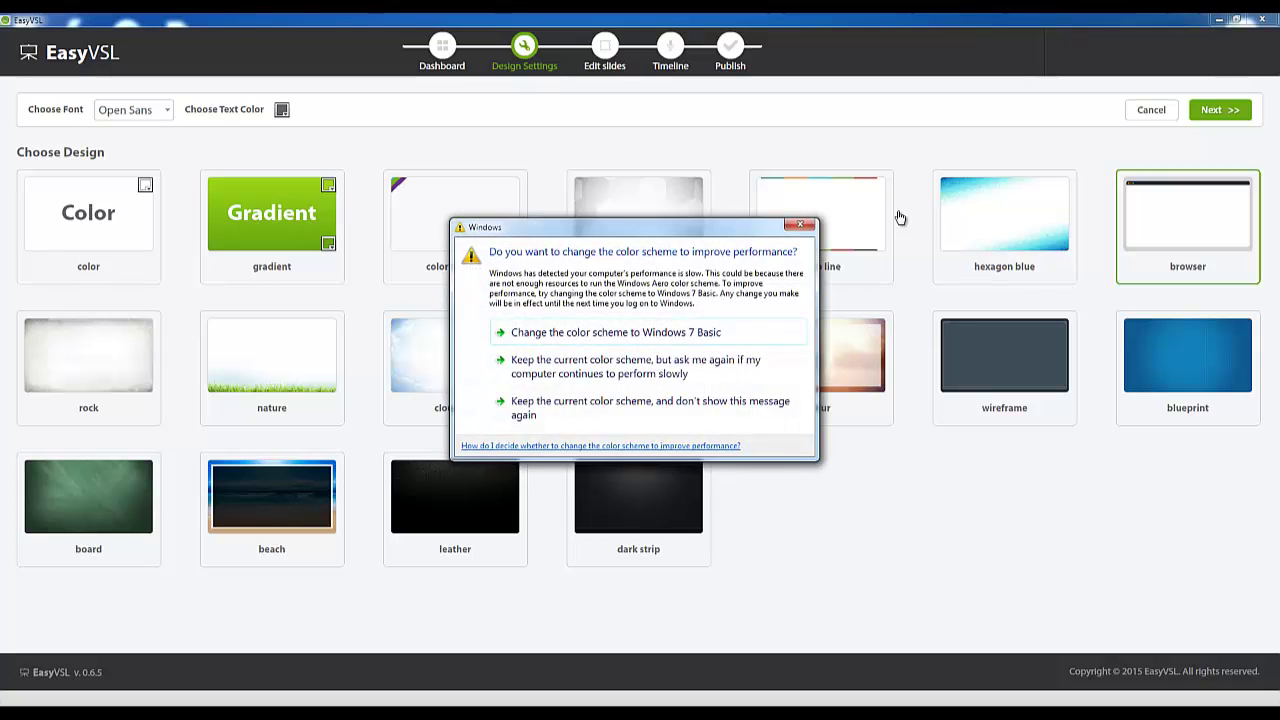
left_click(800, 224)
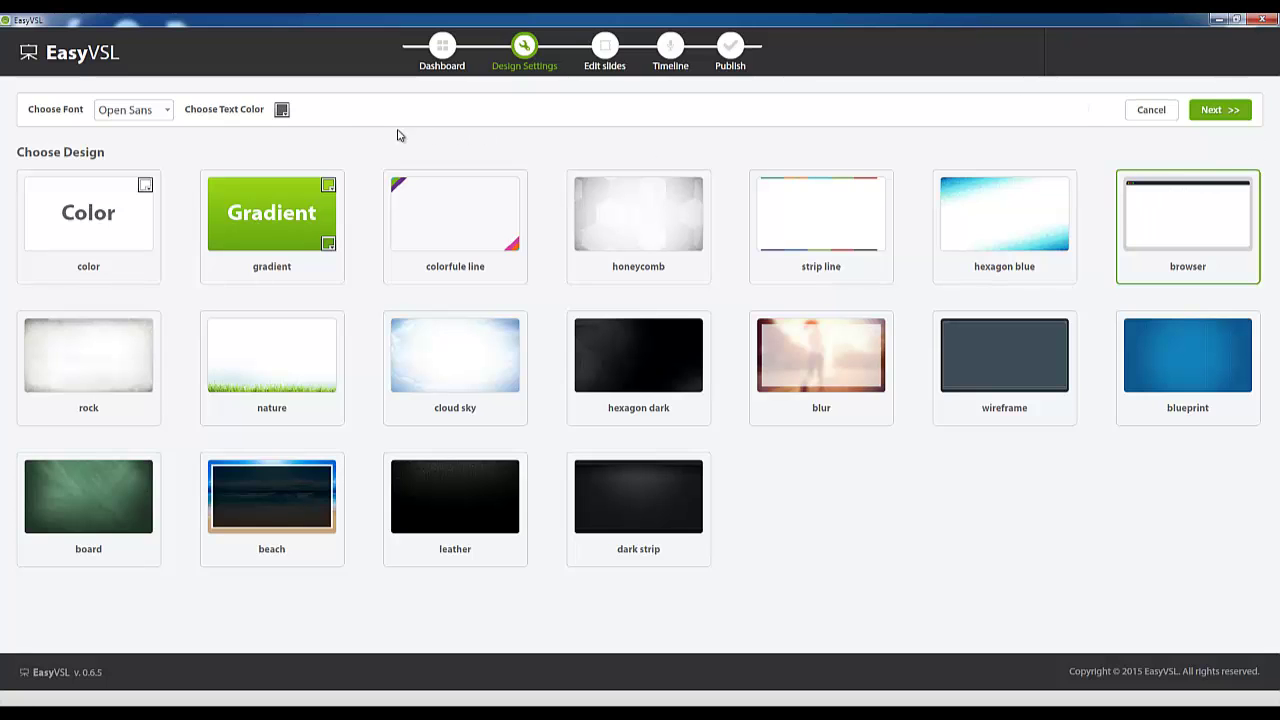
left_click(283, 113)
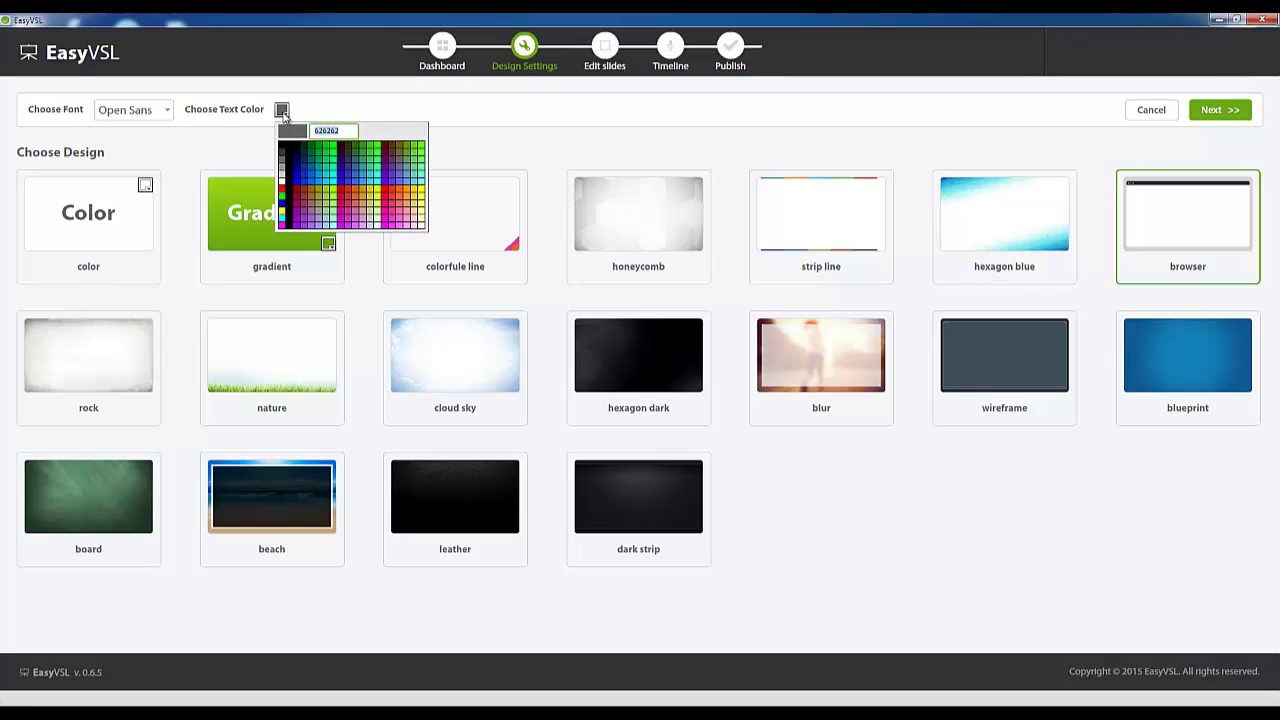
left_click(281, 147)
left_click(284, 150)
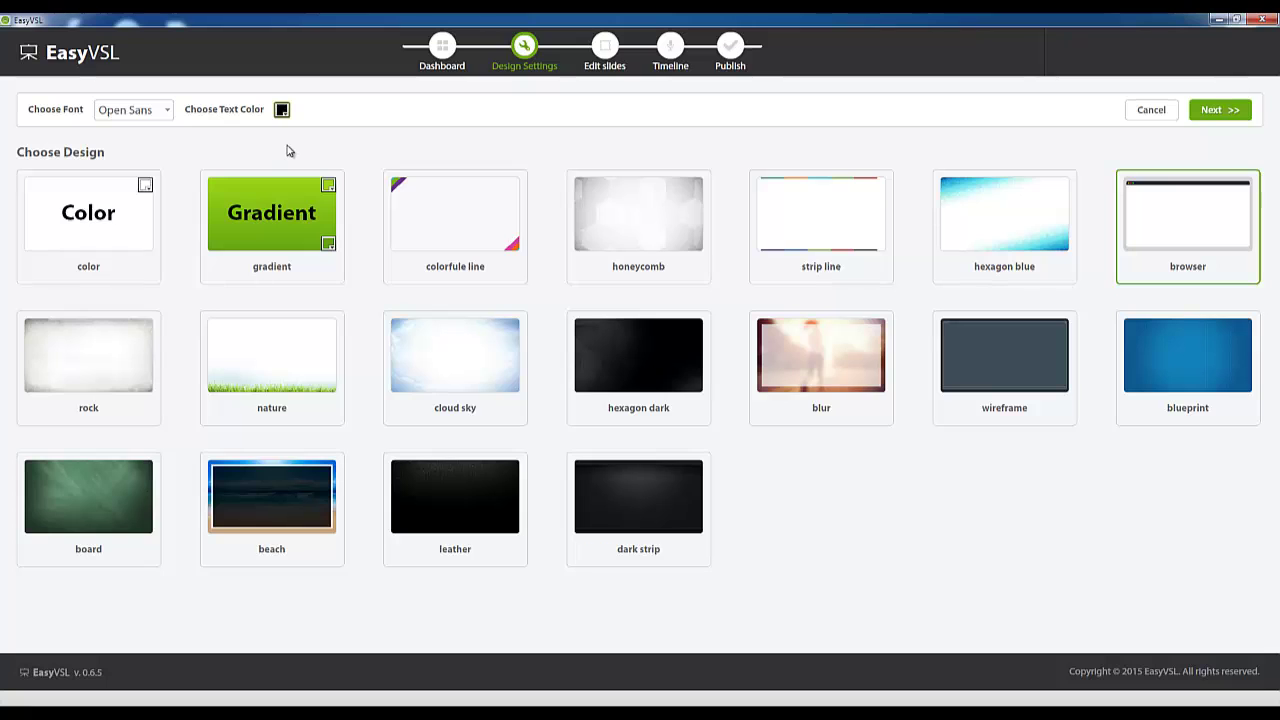
left_click(1230, 112)
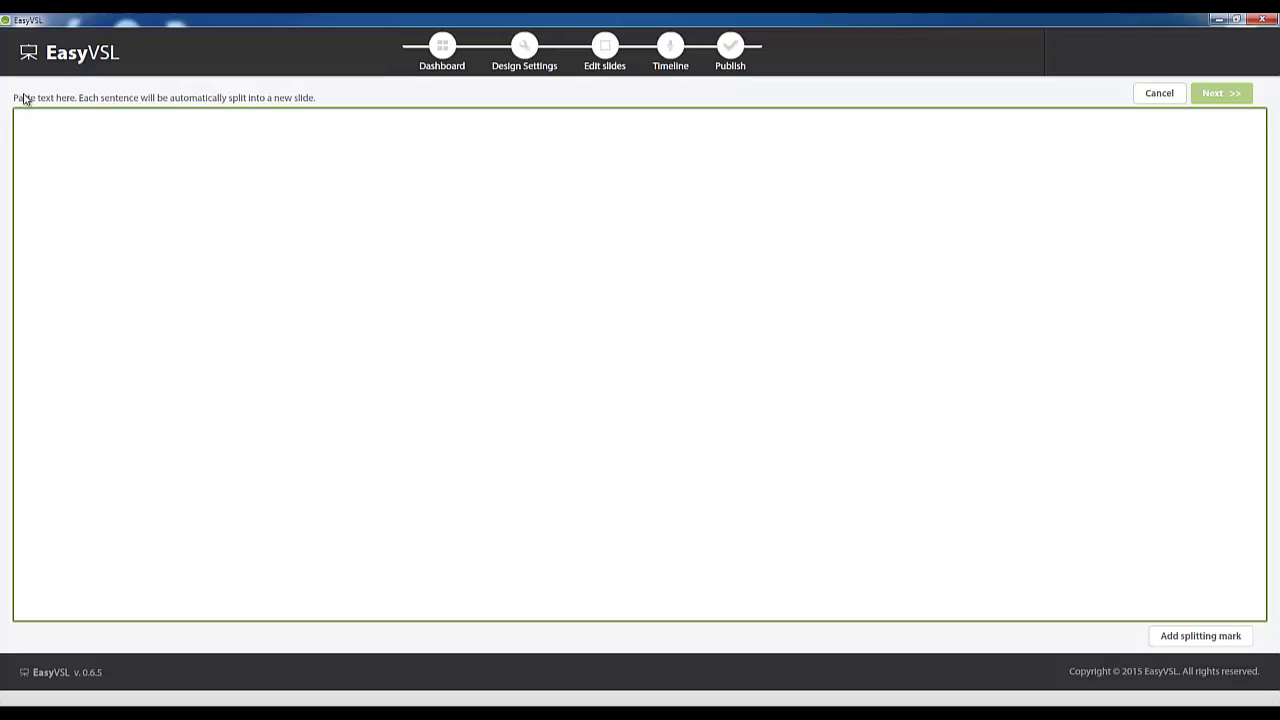
Copy all the text of script.txt and paste it into EasyVSL's script box.
left_click(60, 157)
left_click(475, 712)
key("ctrl+a")
right_click(1000, 348)
left_click(1034, 387)
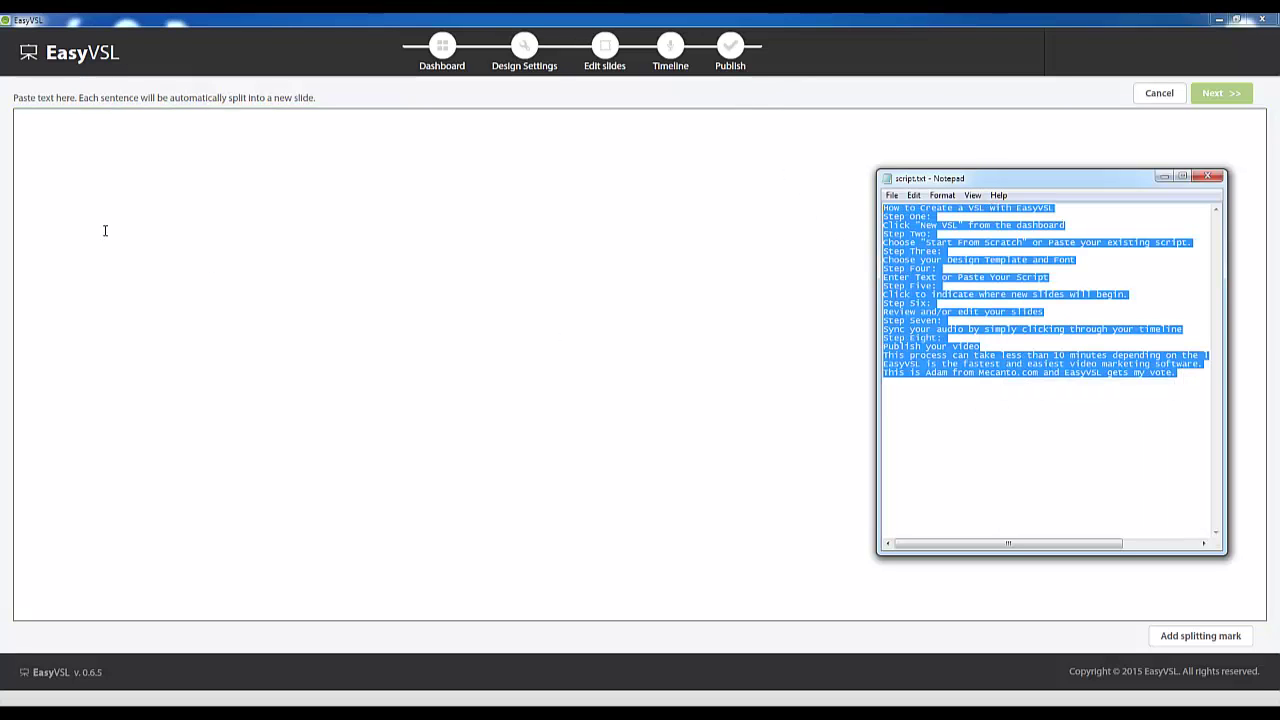
left_click(105, 234)
right_click(105, 234)
left_click(134, 265)
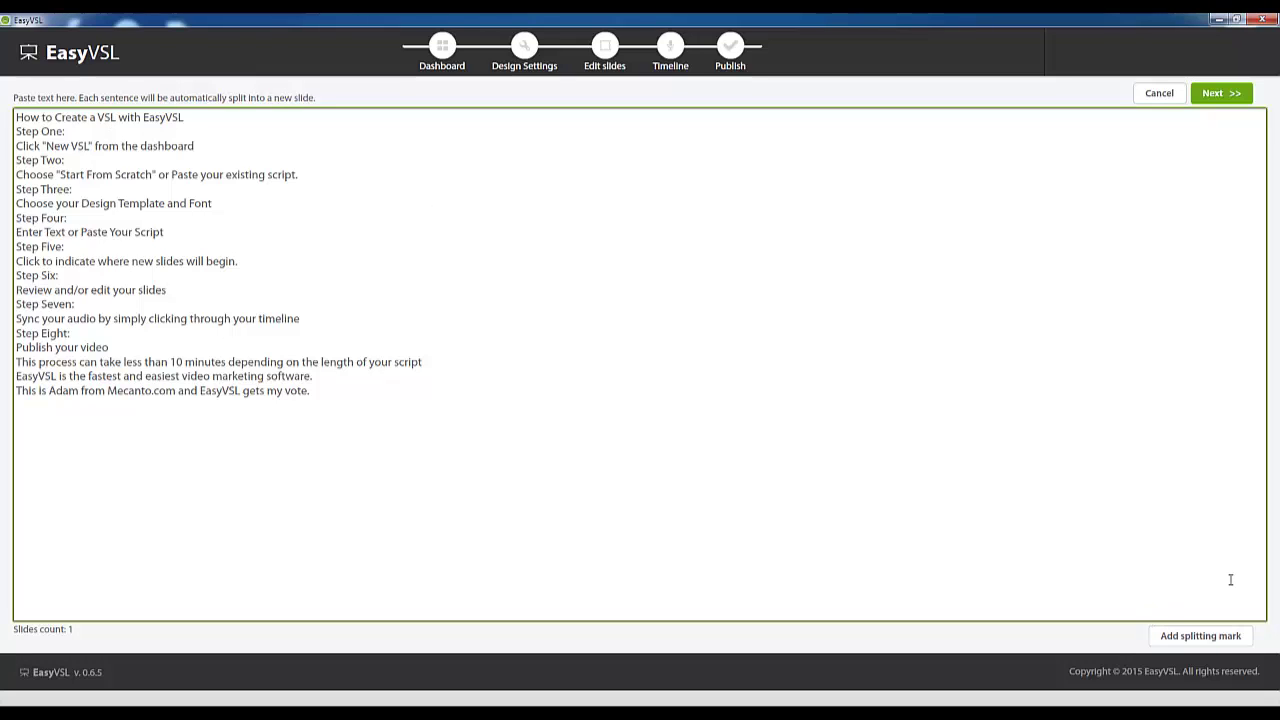
Add splitting marks after the title line and after Steps One through Seven.
left_click(1178, 641)
left_click_drag(17, 131, 214, 146)
left_click(214, 146)
left_click(1210, 636)
left_click(1185, 636)
left_click(1188, 636)
left_click(1218, 637)
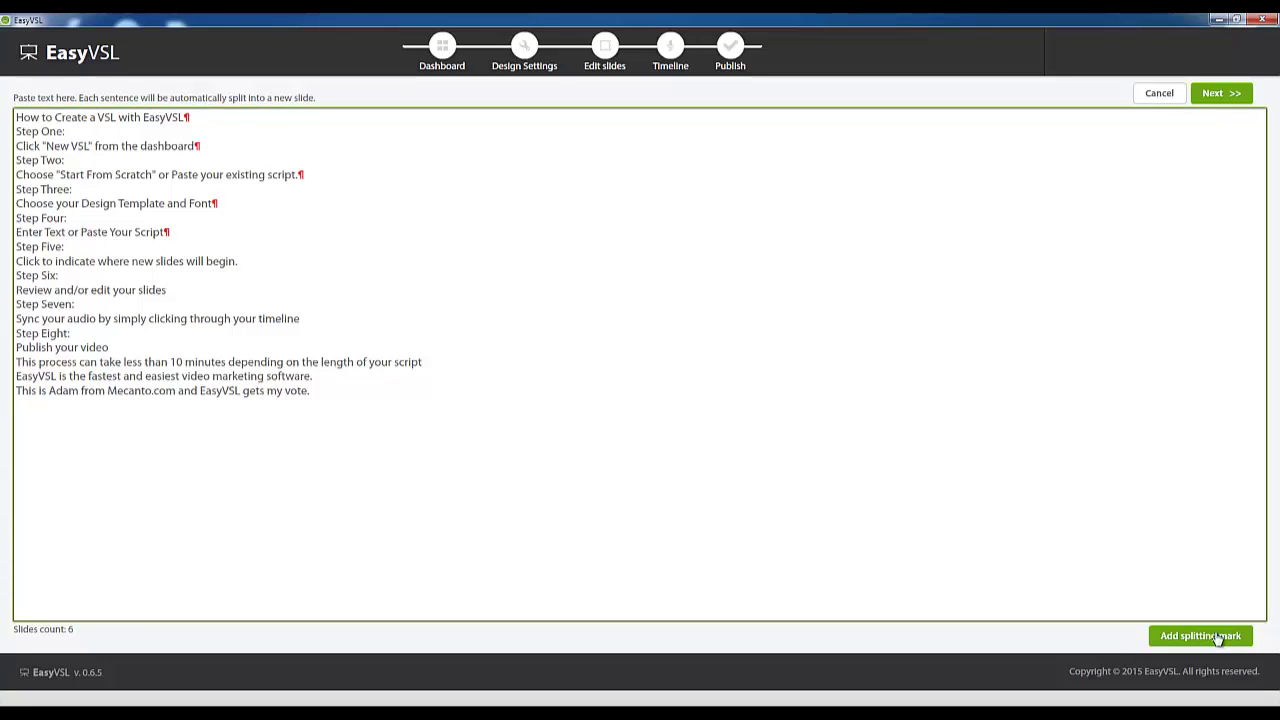
left_click(1218, 637)
left_click(1218, 637)
left_click(1218, 637)
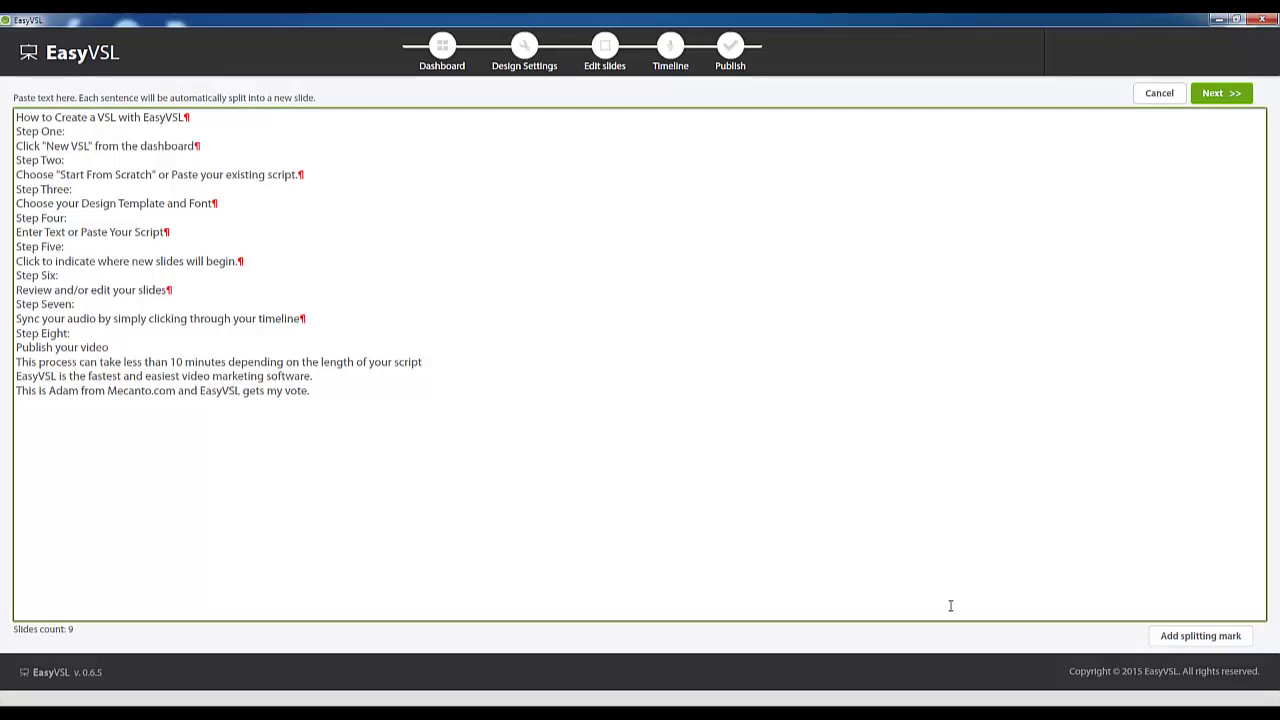
Mark breaks after Step Eight and the two closing sentences, then generate the 12 slides.
key("Down")
left_click(1183, 640)
left_click(448, 367)
left_click(1205, 638)
left_click(1209, 640)
left_click(1212, 94)
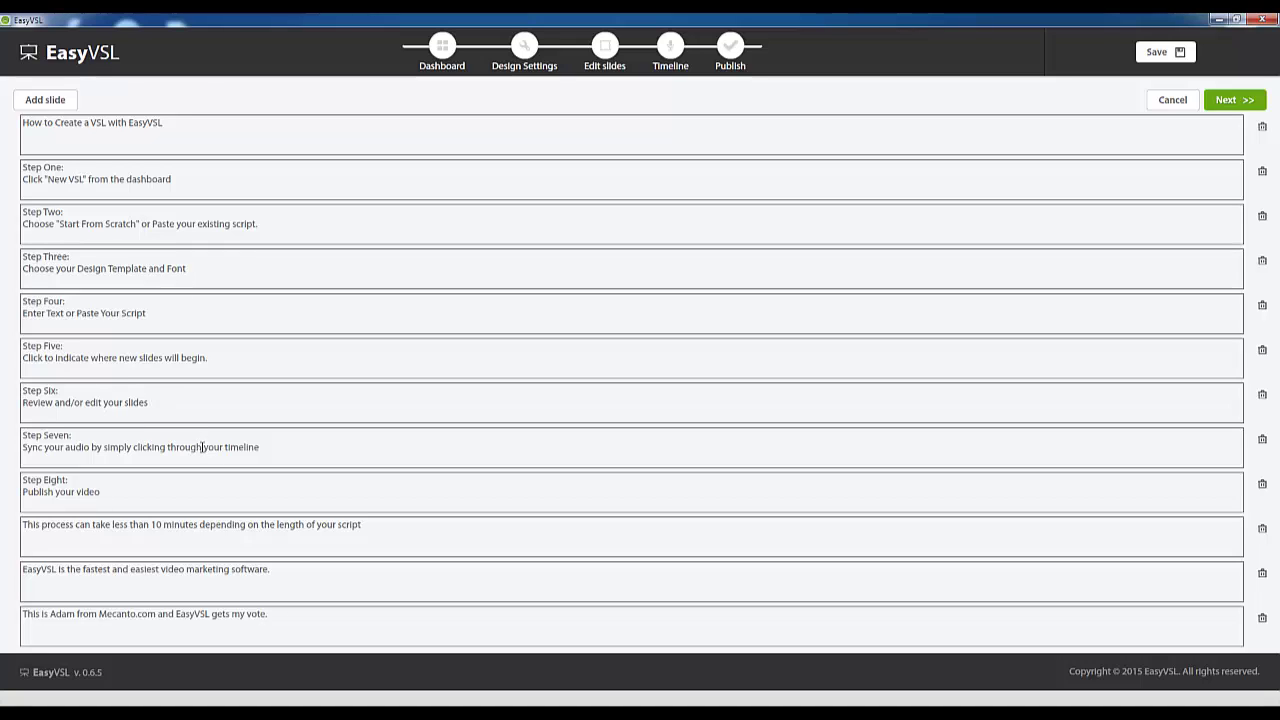
Break the closing slides' sentences onto second lines, capitalising 'D', 'And' and 'Easiest'.
left_click(200, 524)
key("Return")
key("Delete")
key("Delete")
type("D")
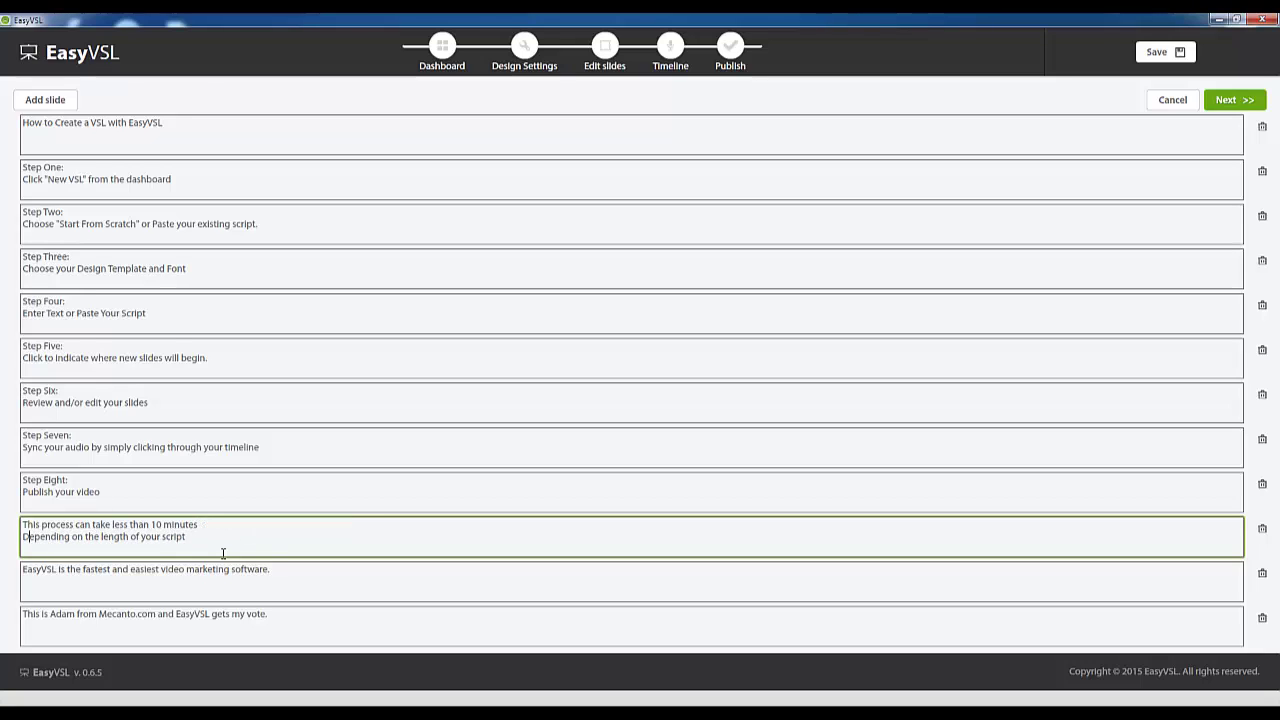
left_click(157, 613)
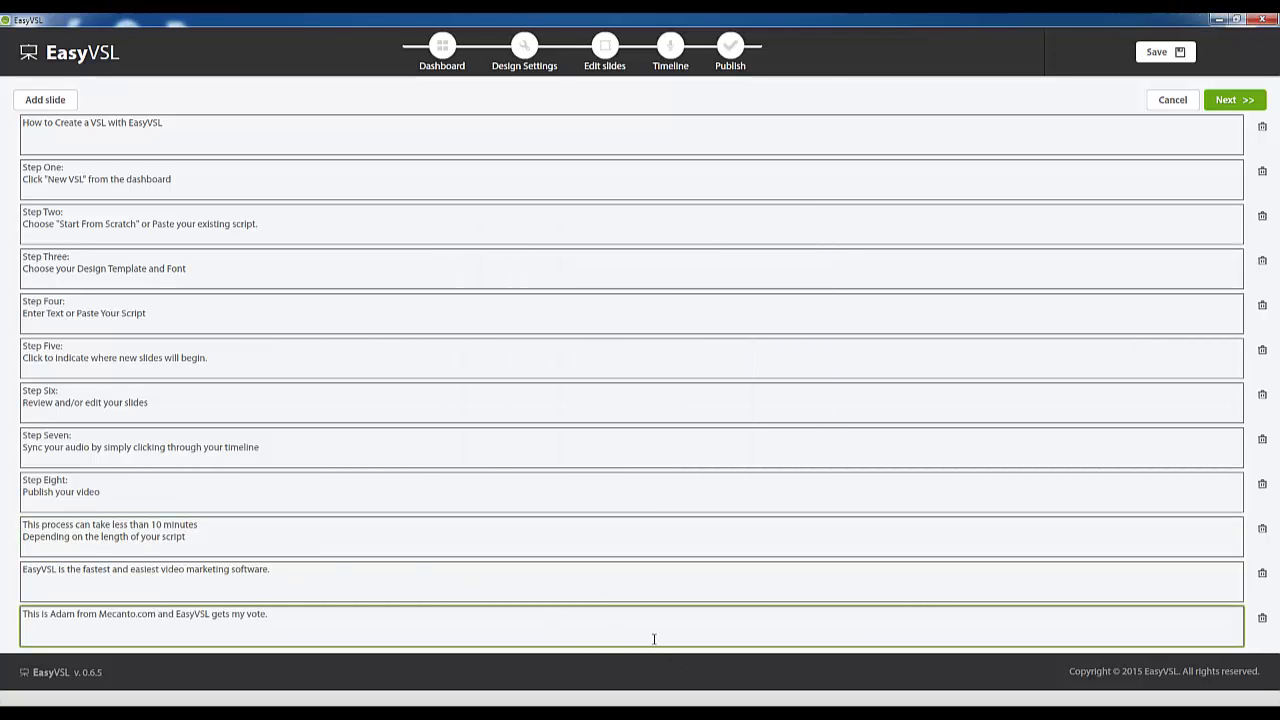
key("Return")
key("Delete")
type("A")
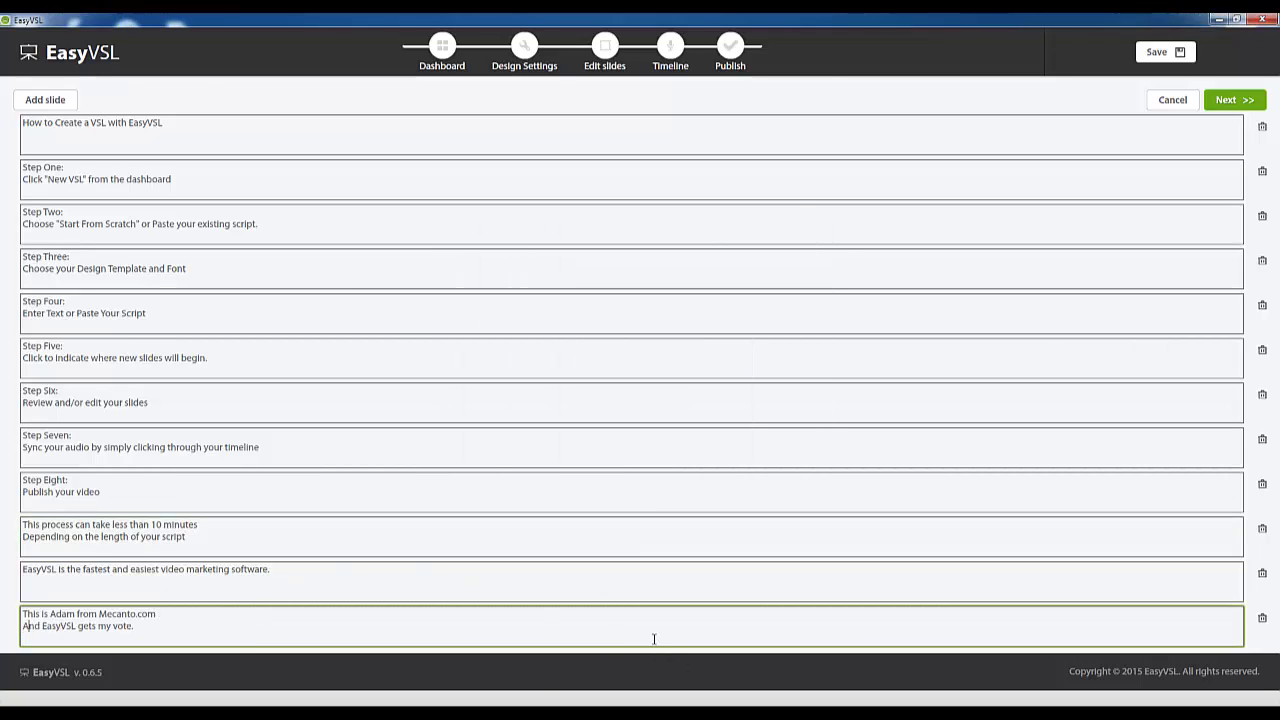
left_click(131, 569)
key("Return")
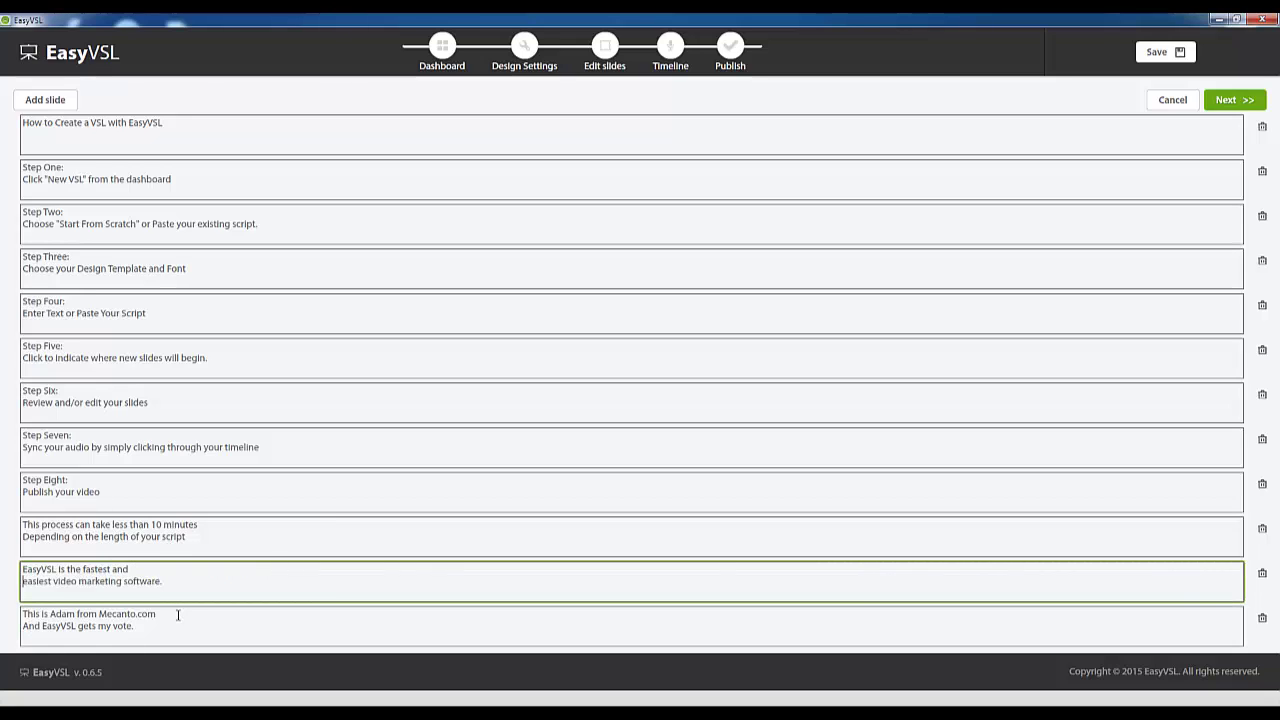
key("Delete")
type("E")
Move 'or Paste your existing script.' and 'clicking through your timeline' onto new lines.
left_click(143, 223)
key("Return")
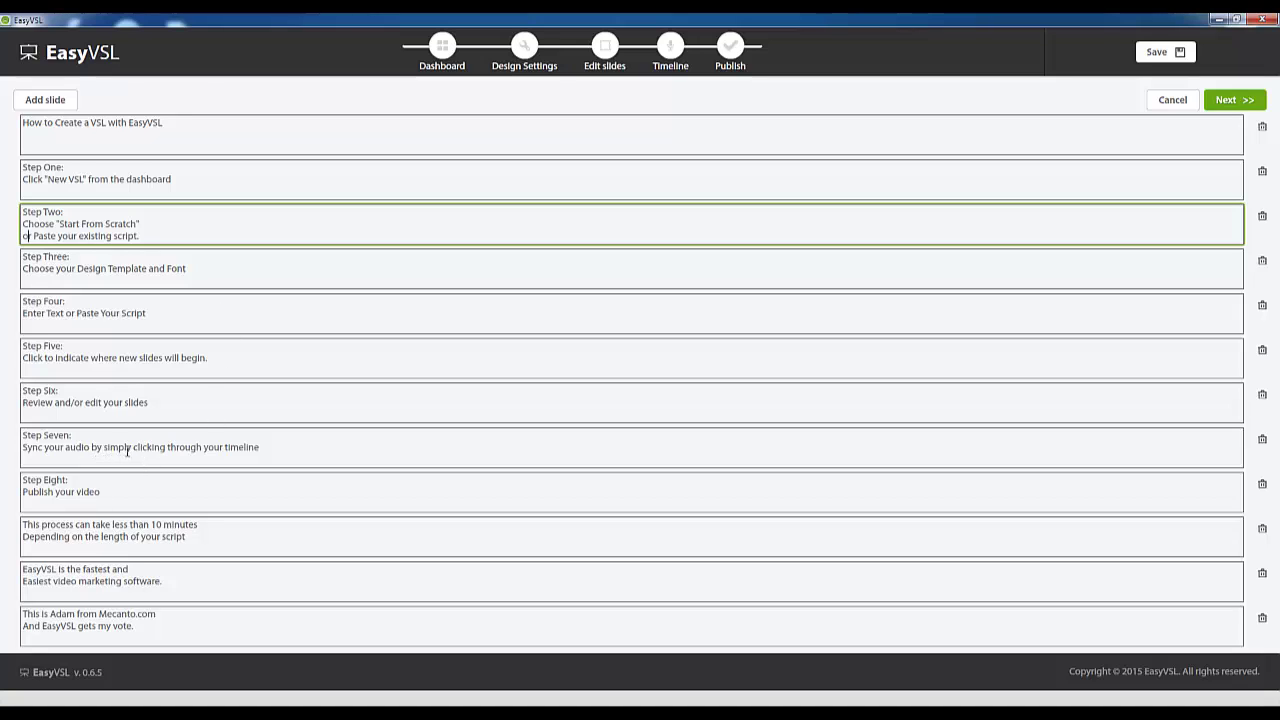
left_click(135, 449)
key("Return")
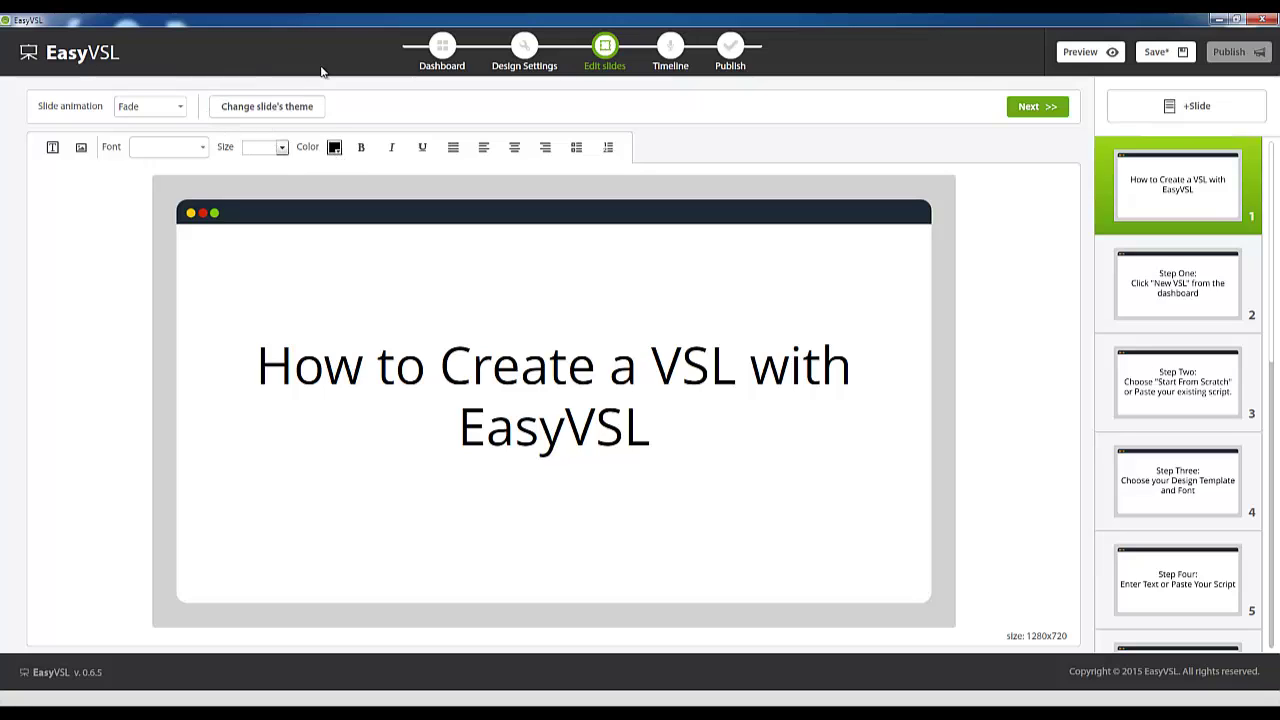
Keep Fade as the slide animation and preview the Step One to Step Three slides.
left_click(181, 110)
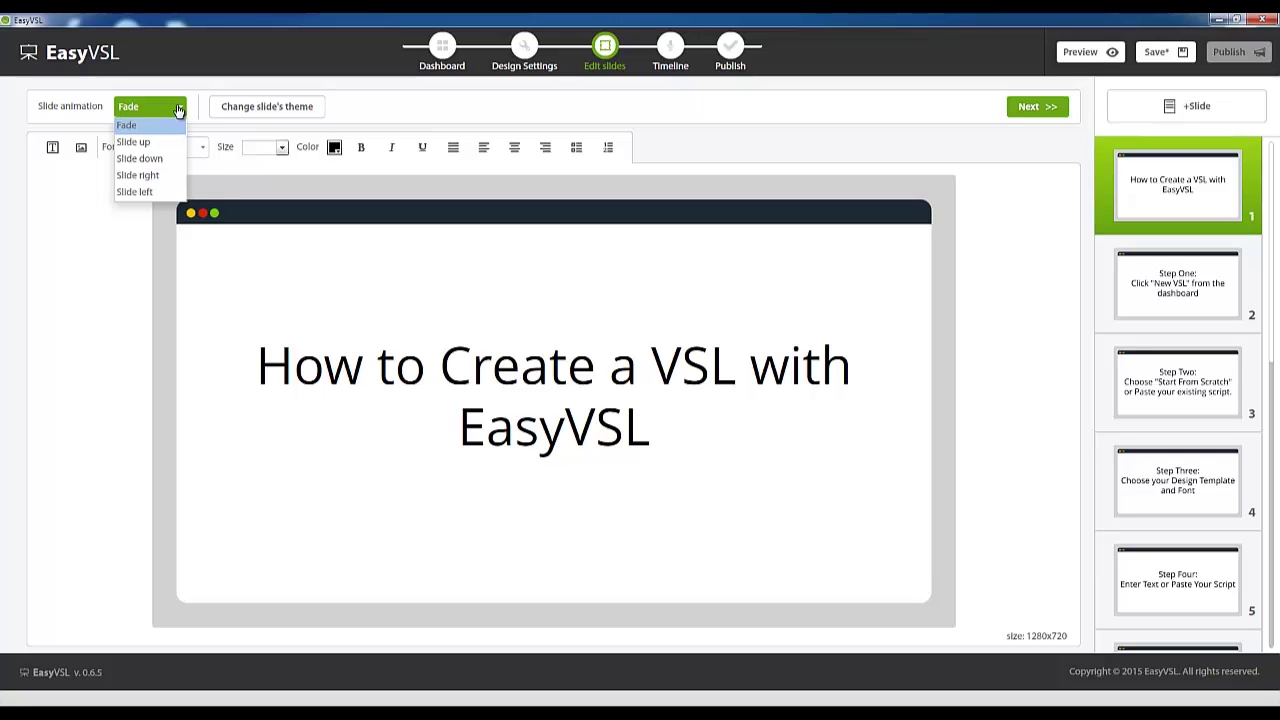
left_click(179, 110)
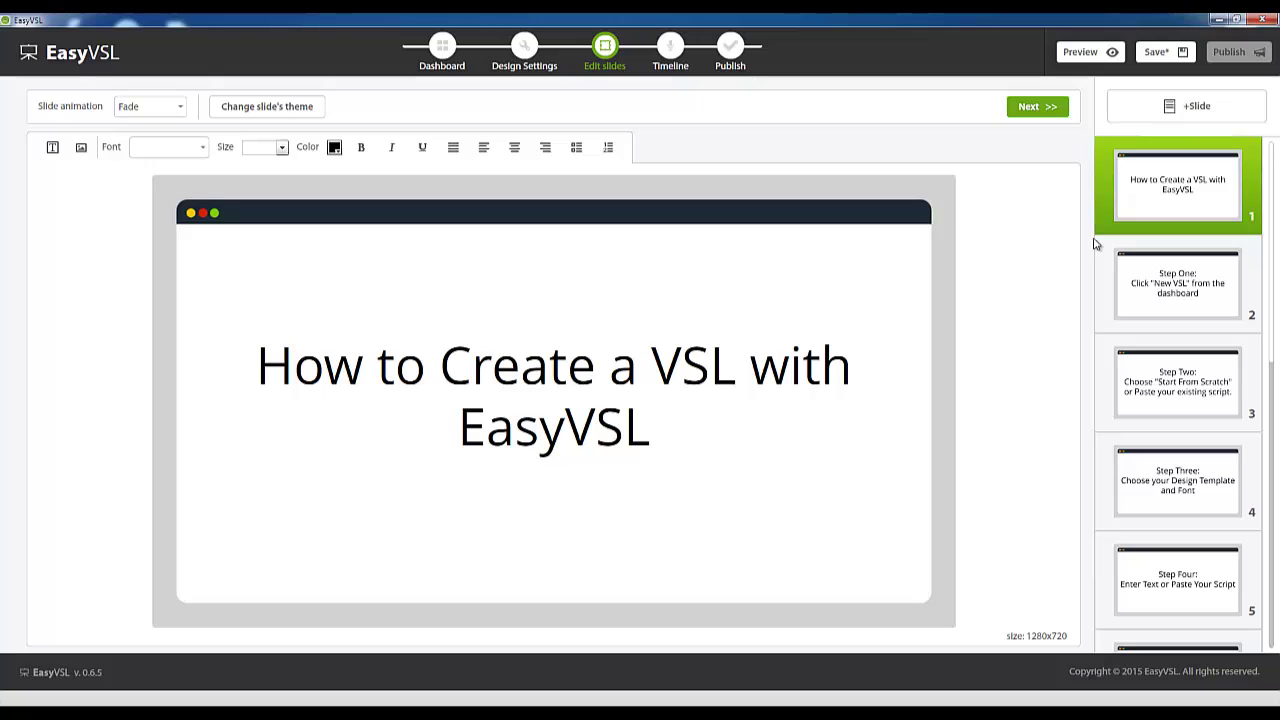
left_click(1118, 300)
left_click(1180, 289)
left_click(1156, 398)
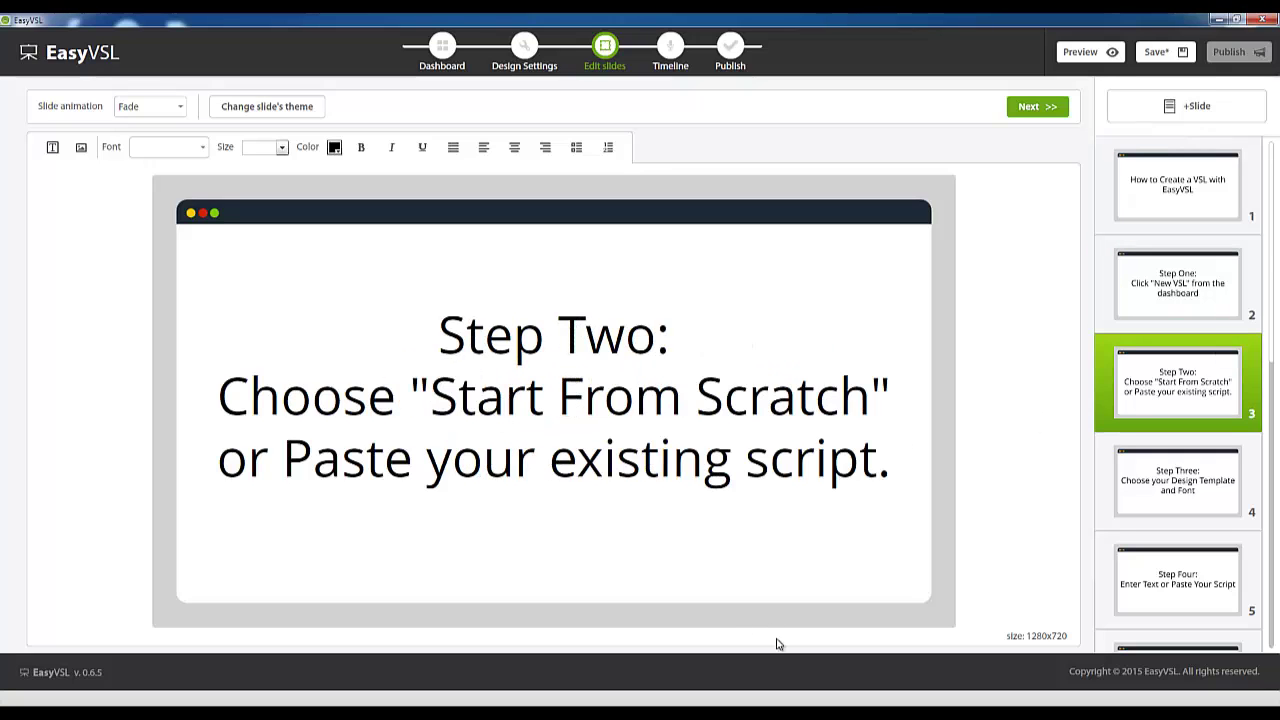
left_click(1199, 502)
Preview the Step Four through the closing 'fastest and easiest' slides.
scroll(1199, 512, "down", 3)
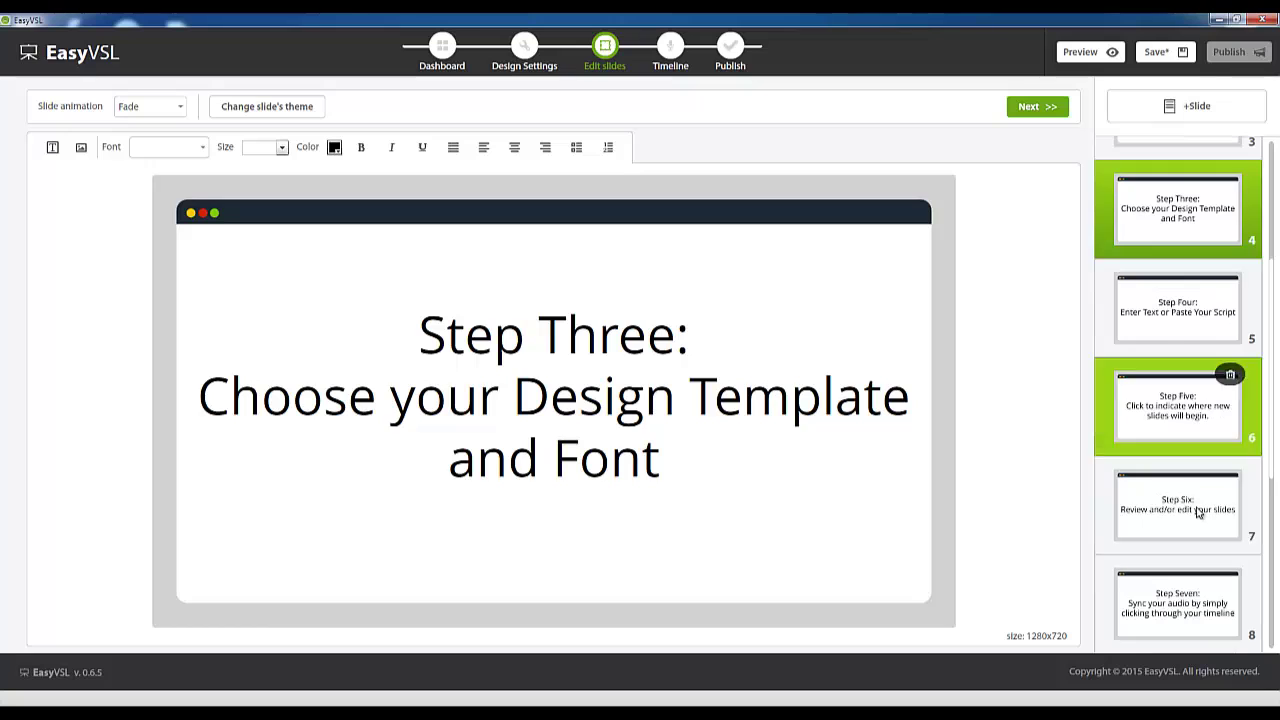
left_click(1171, 330)
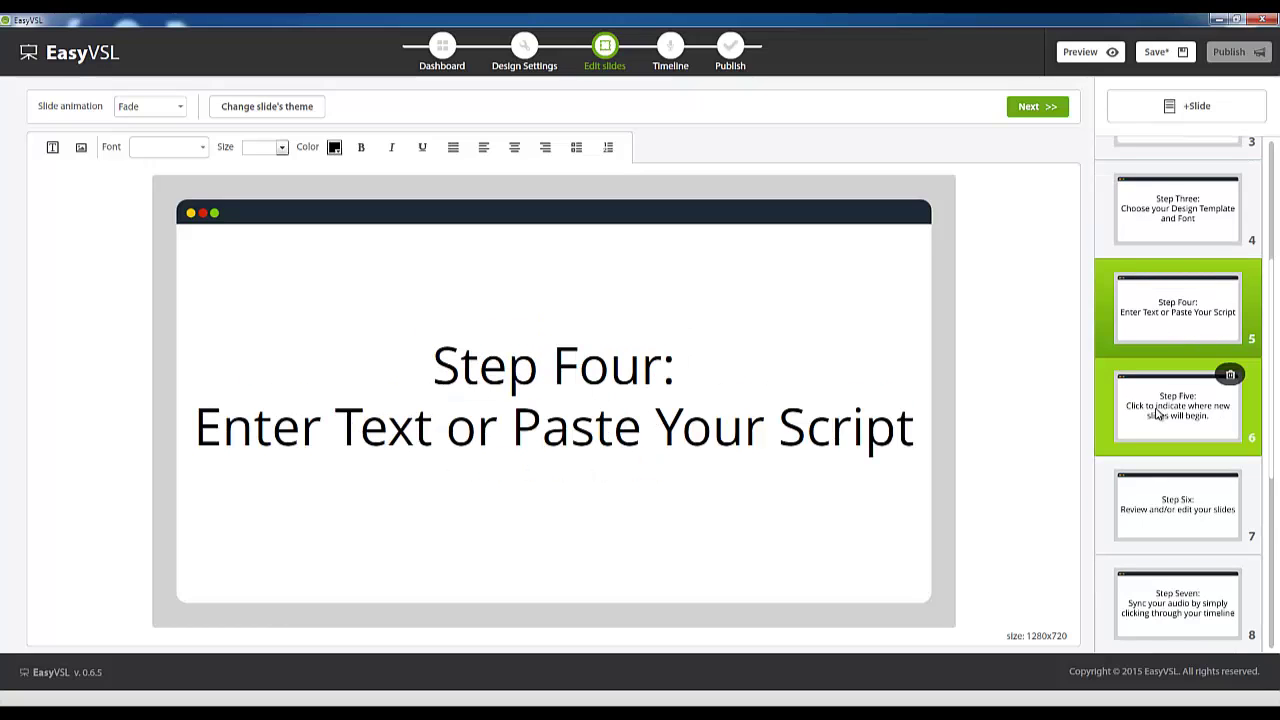
left_click(1158, 413)
left_click(1160, 494)
scroll(1160, 500, "down", 3)
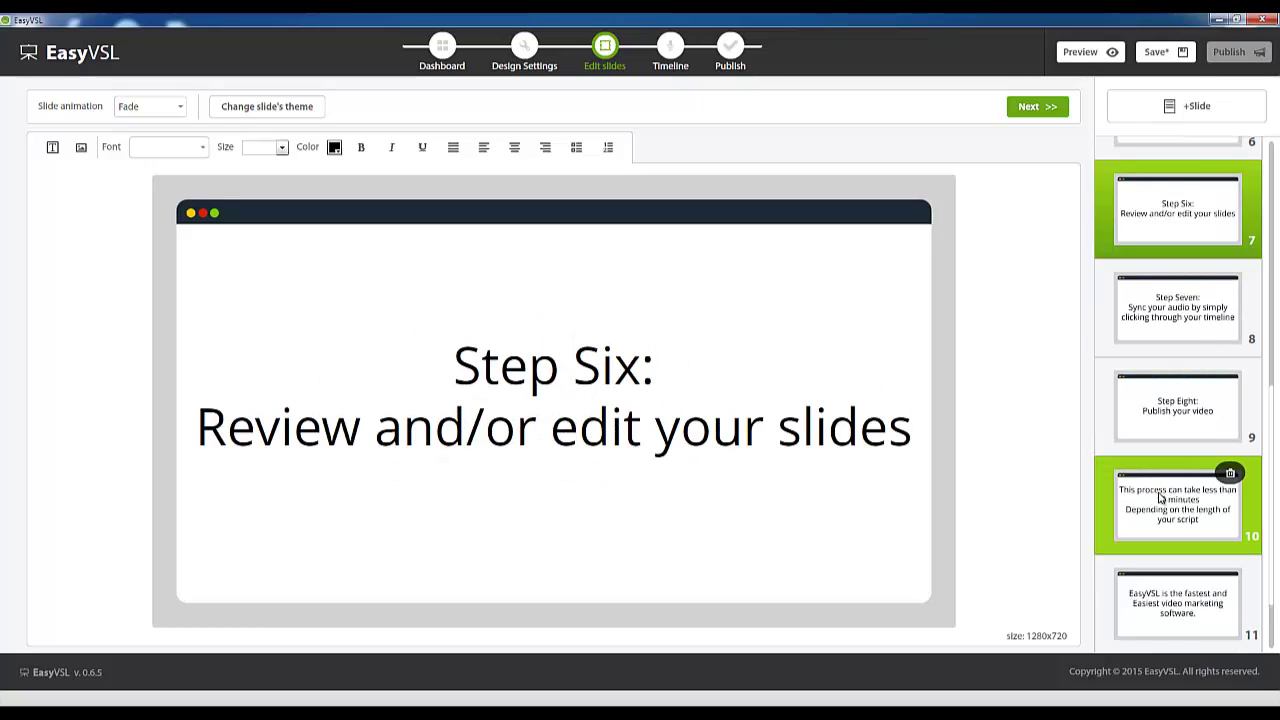
left_click(1175, 312)
left_click(1168, 408)
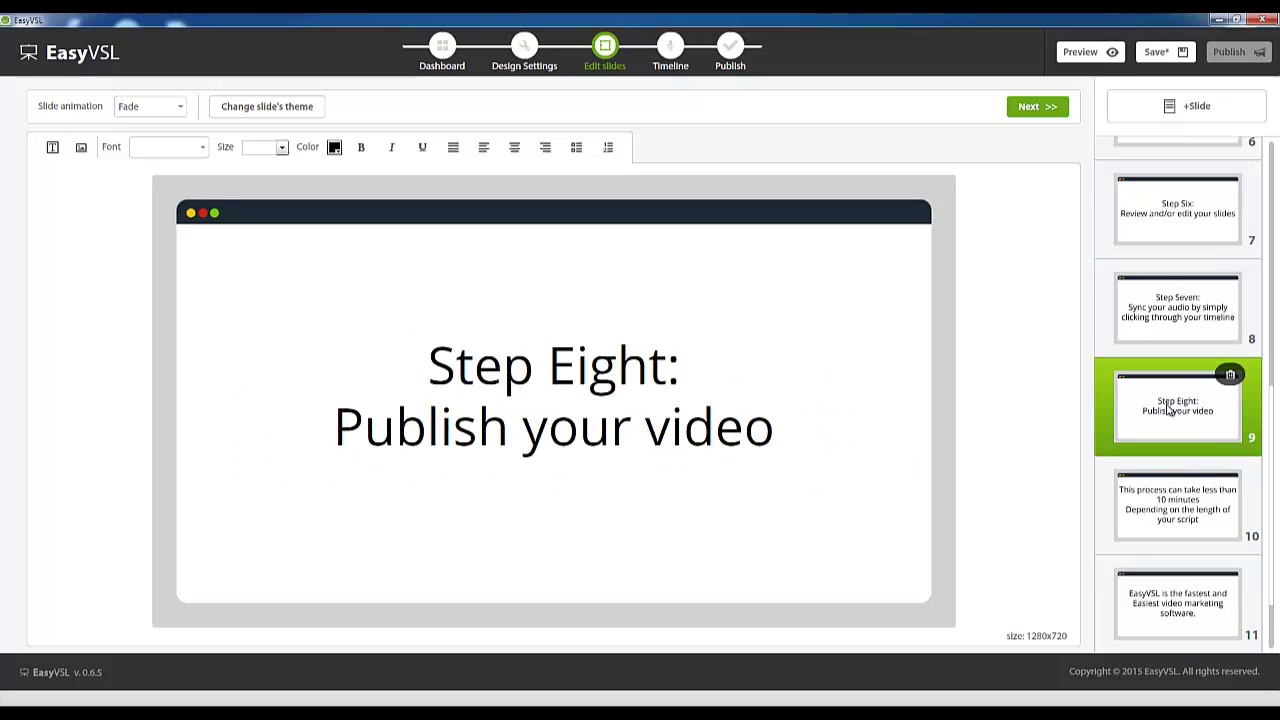
scroll(1168, 408, "down", 1)
left_click(1170, 428)
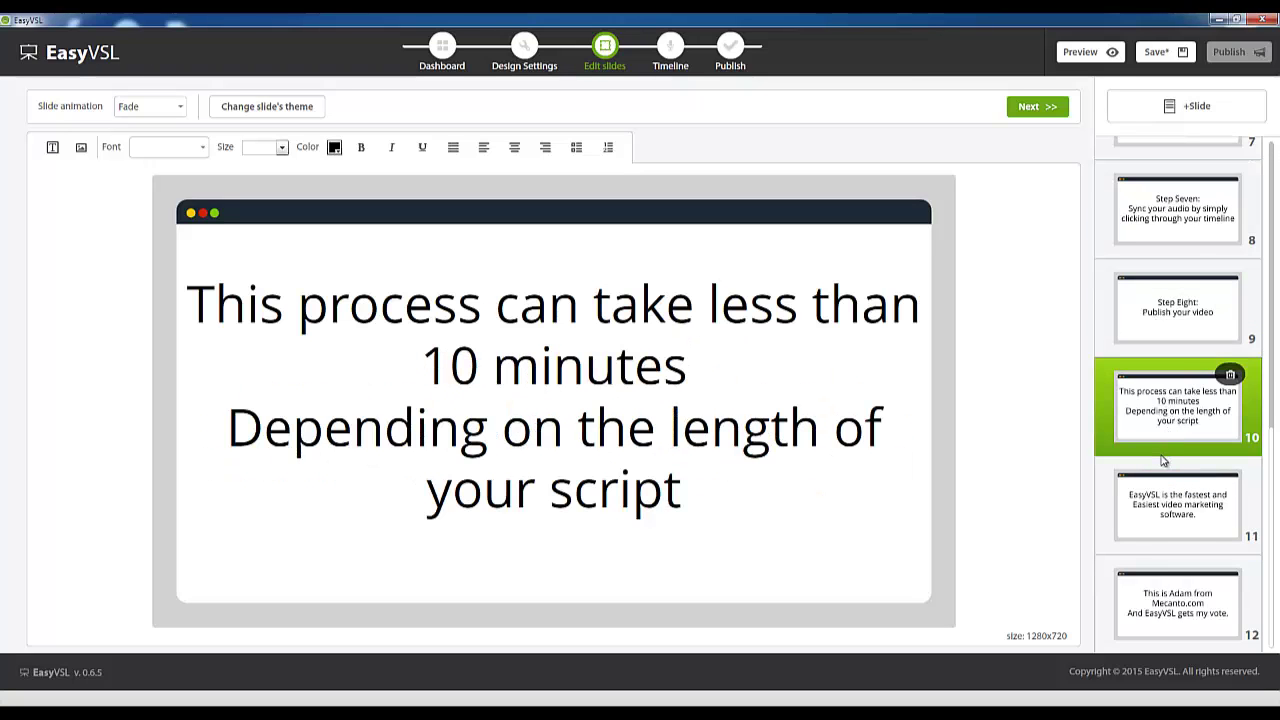
left_click(1162, 490)
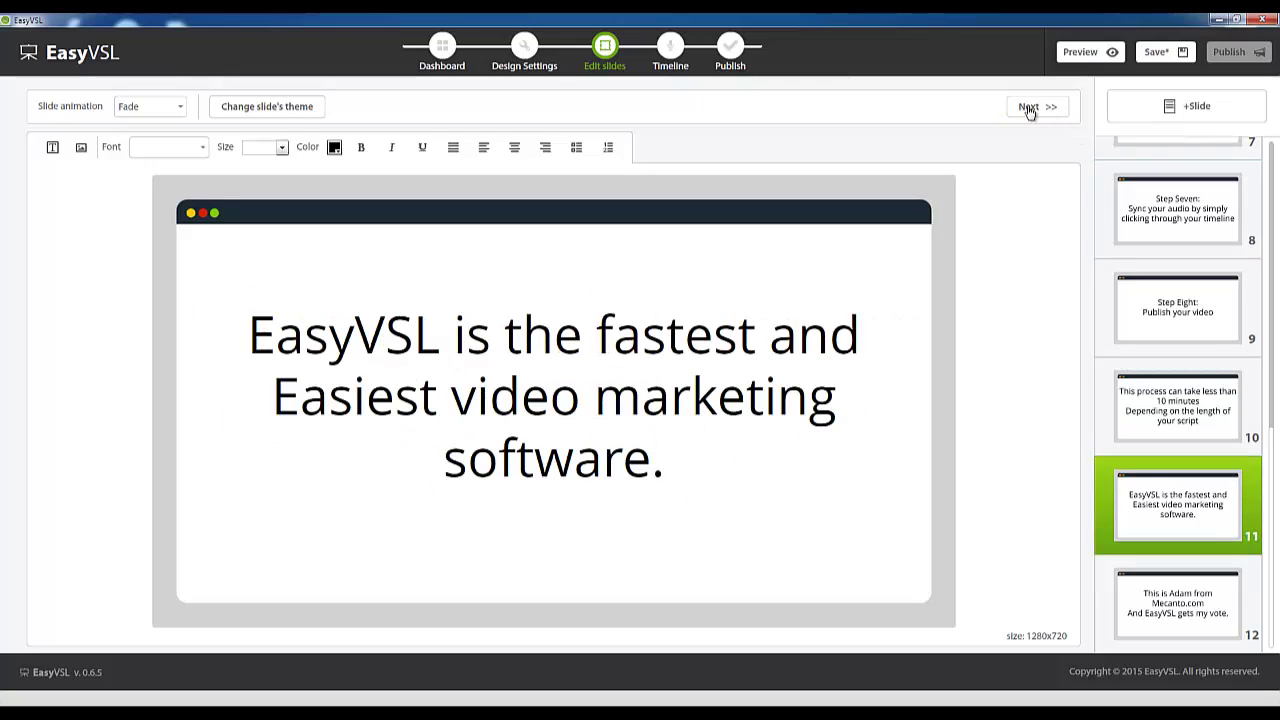
left_click(1030, 108)
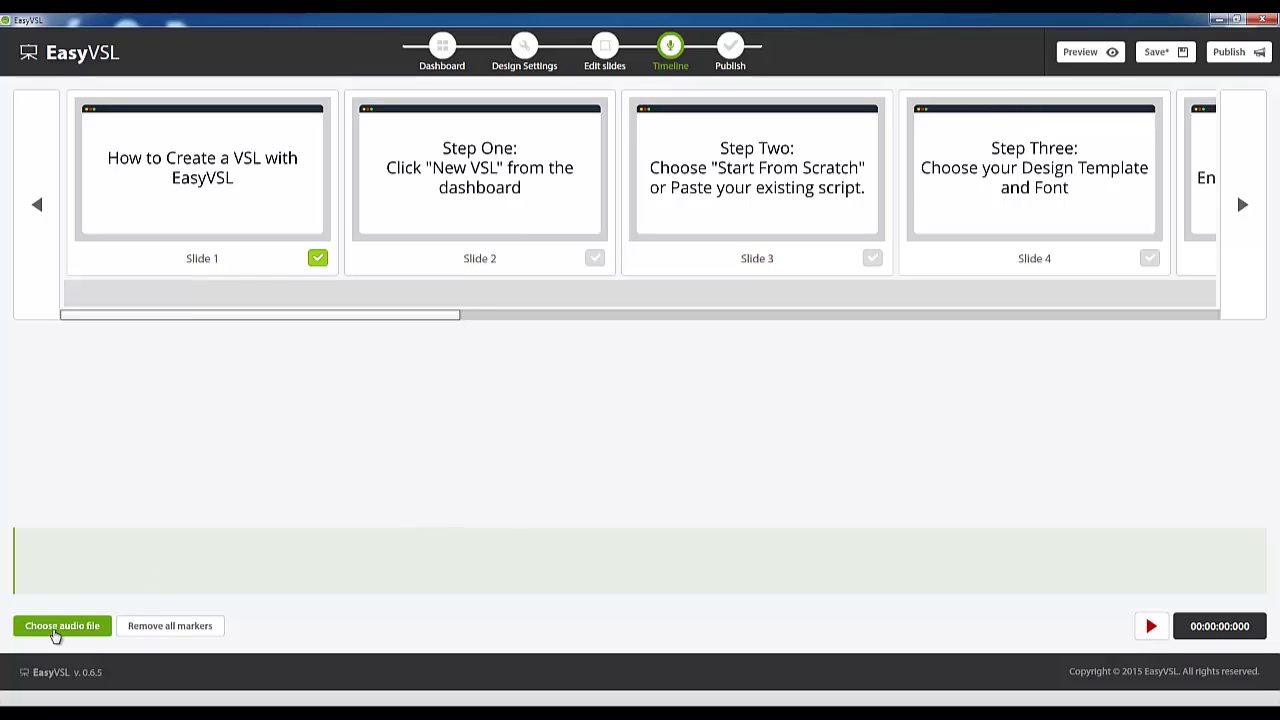
Load script.mp3 onto the timeline as the voiceover.
left_click(56, 632)
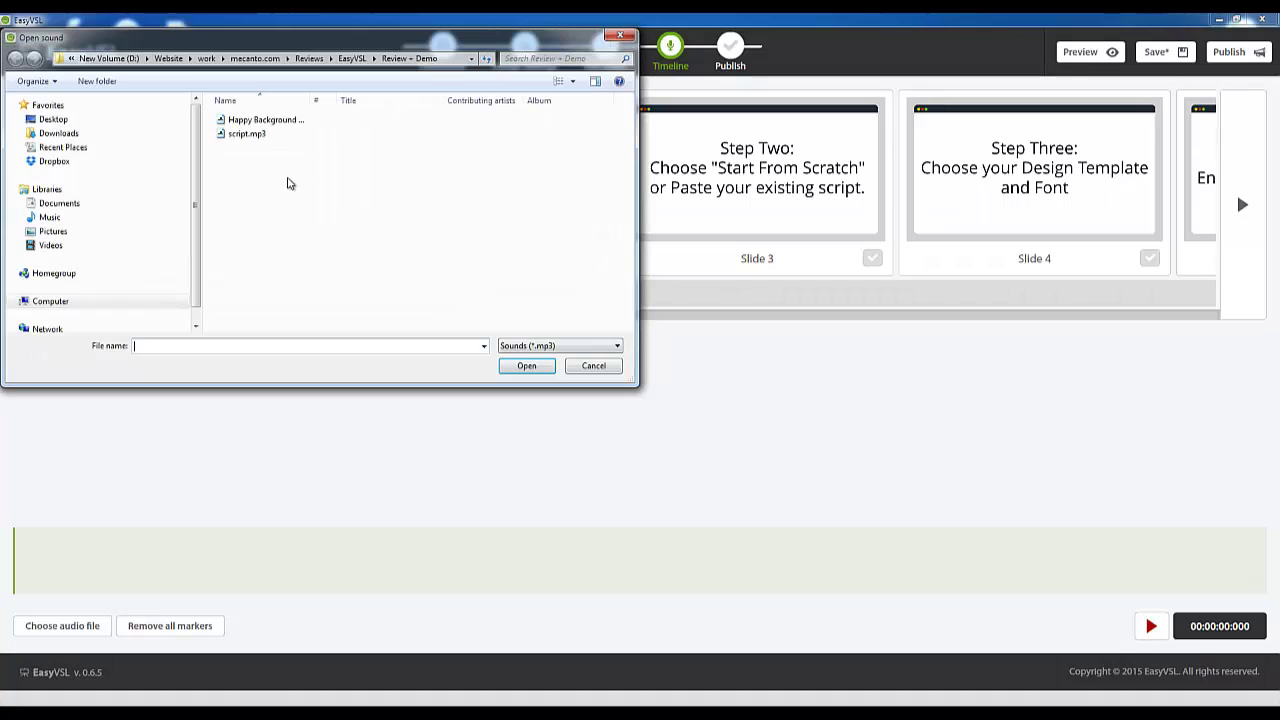
left_click(246, 135)
left_click(528, 366)
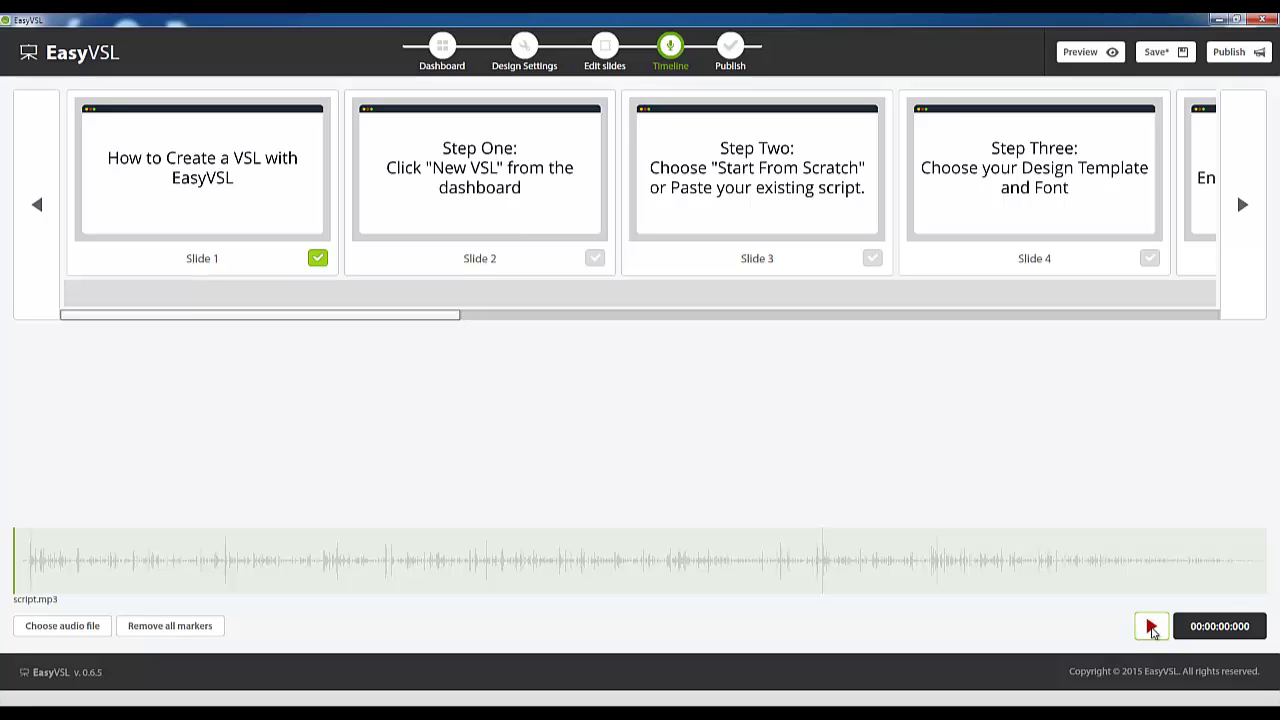
Play the voiceover and mark start points for slides 2 through 7.
left_click(1151, 627)
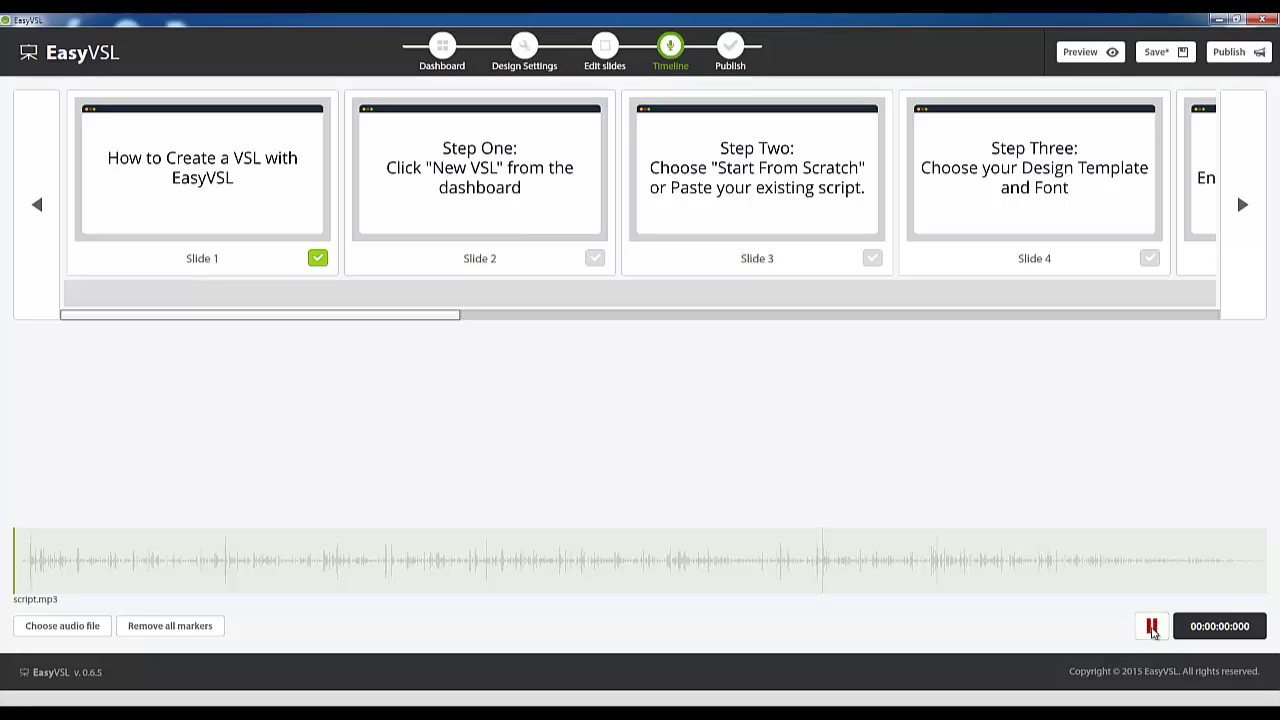
left_click(595, 260)
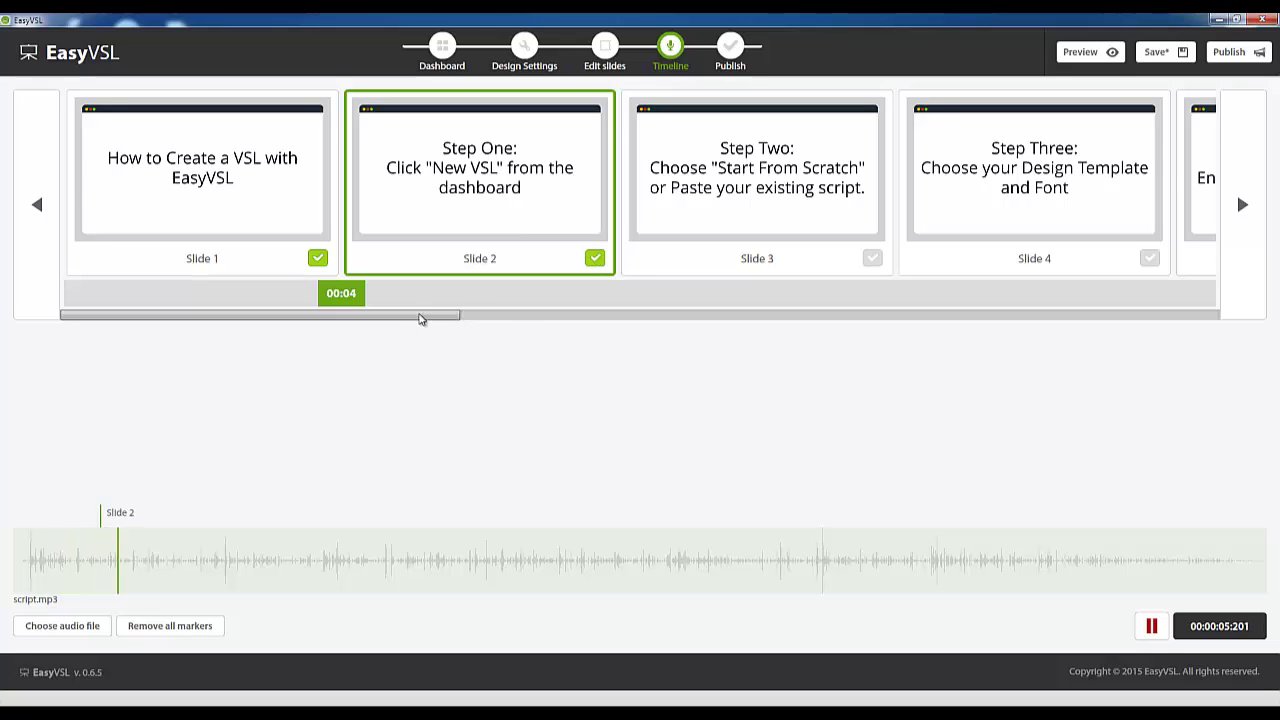
left_click_drag(420, 318, 523, 320)
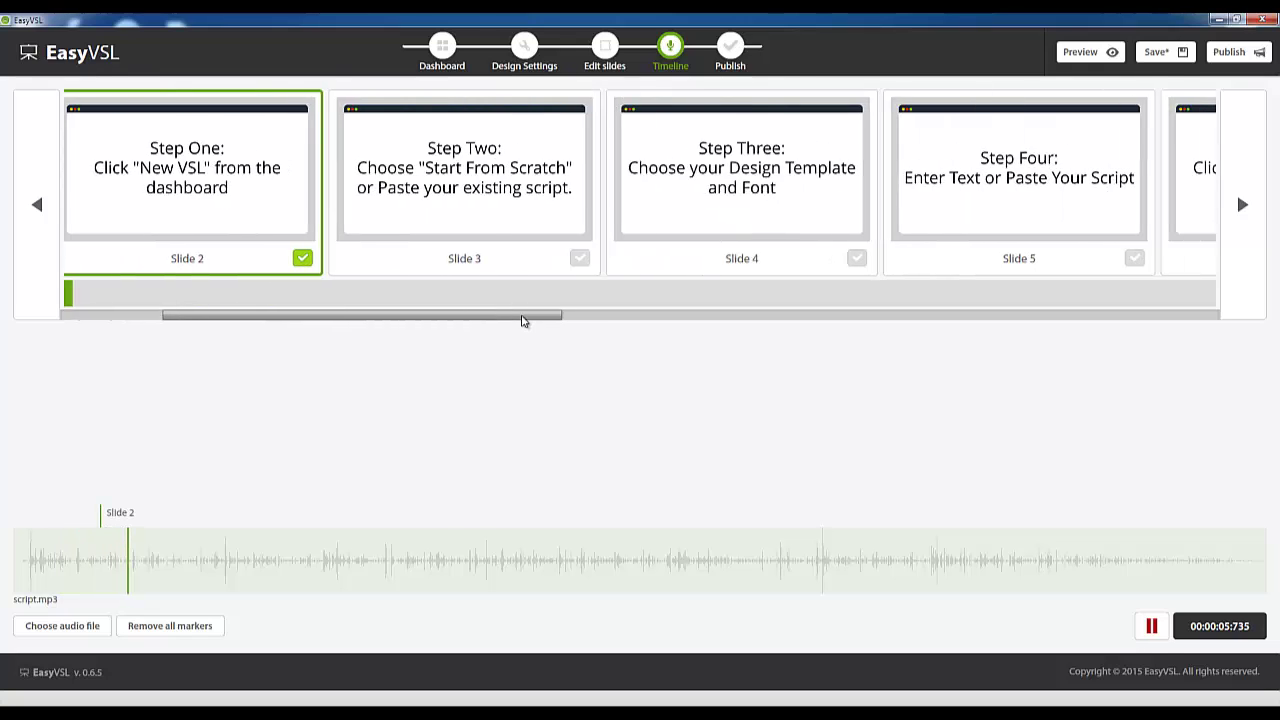
left_click(577, 260)
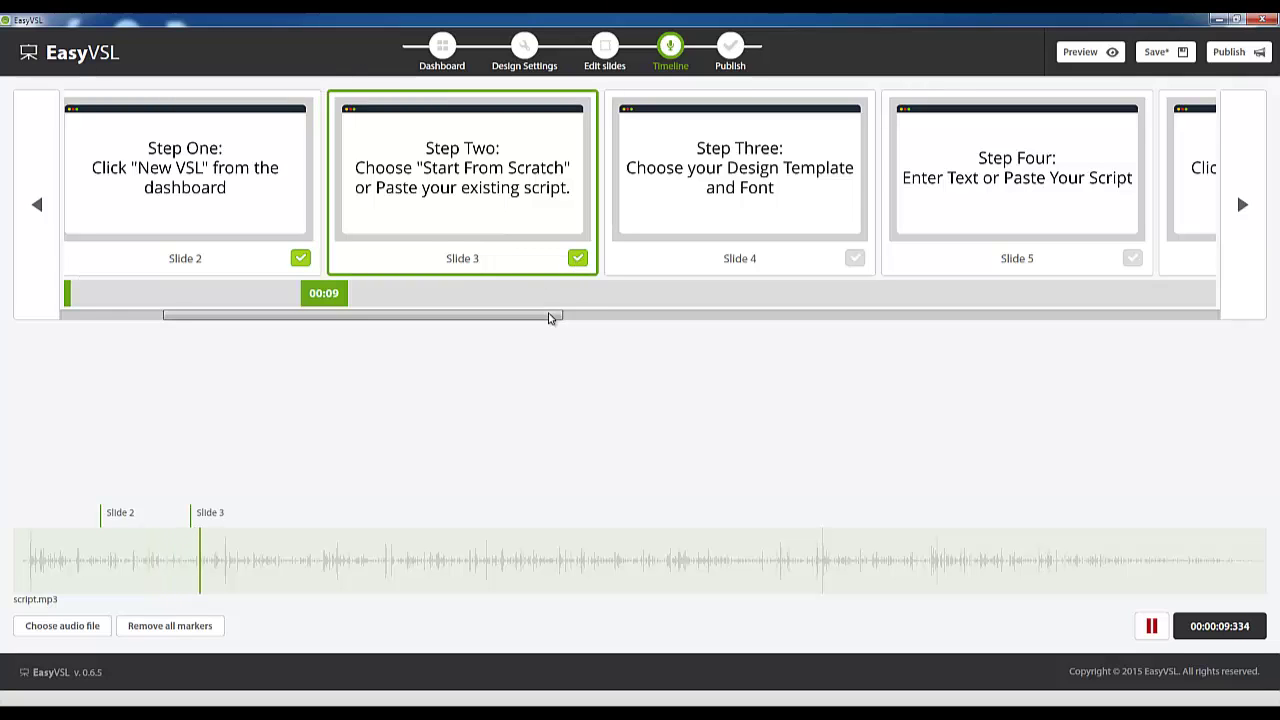
left_click_drag(548, 318, 637, 323)
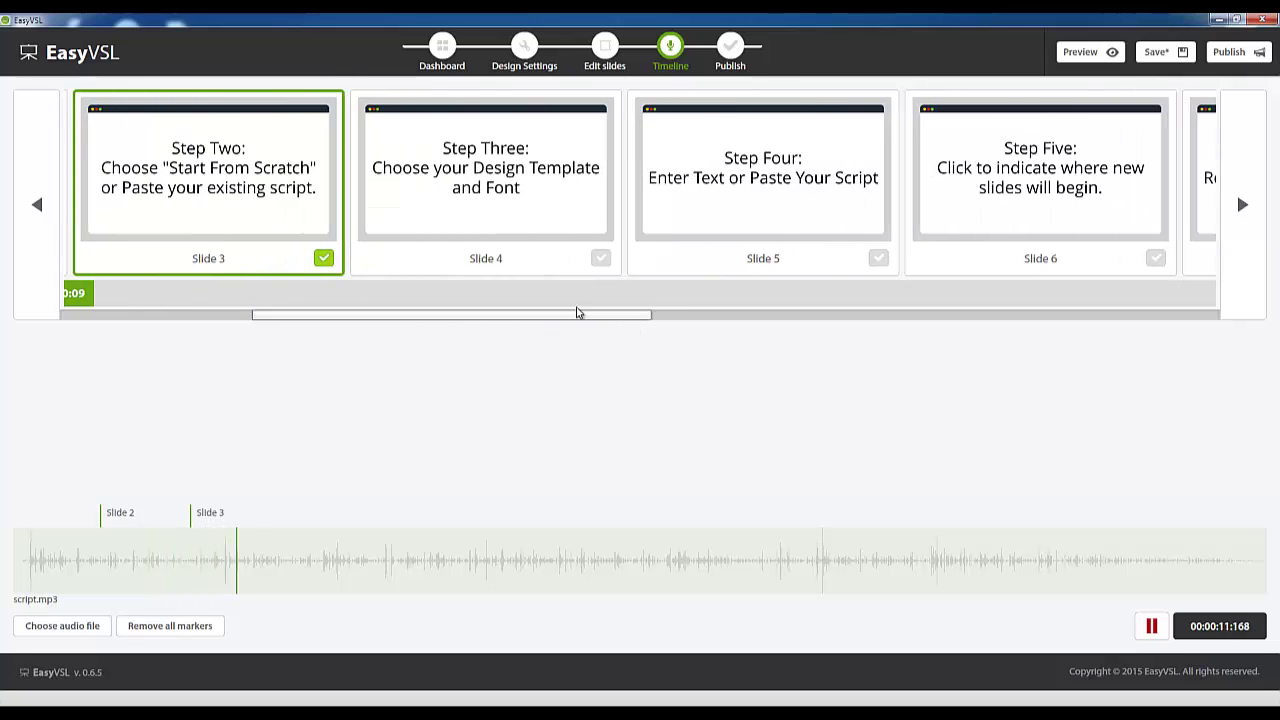
left_click(601, 260)
left_click_drag(603, 318, 698, 320)
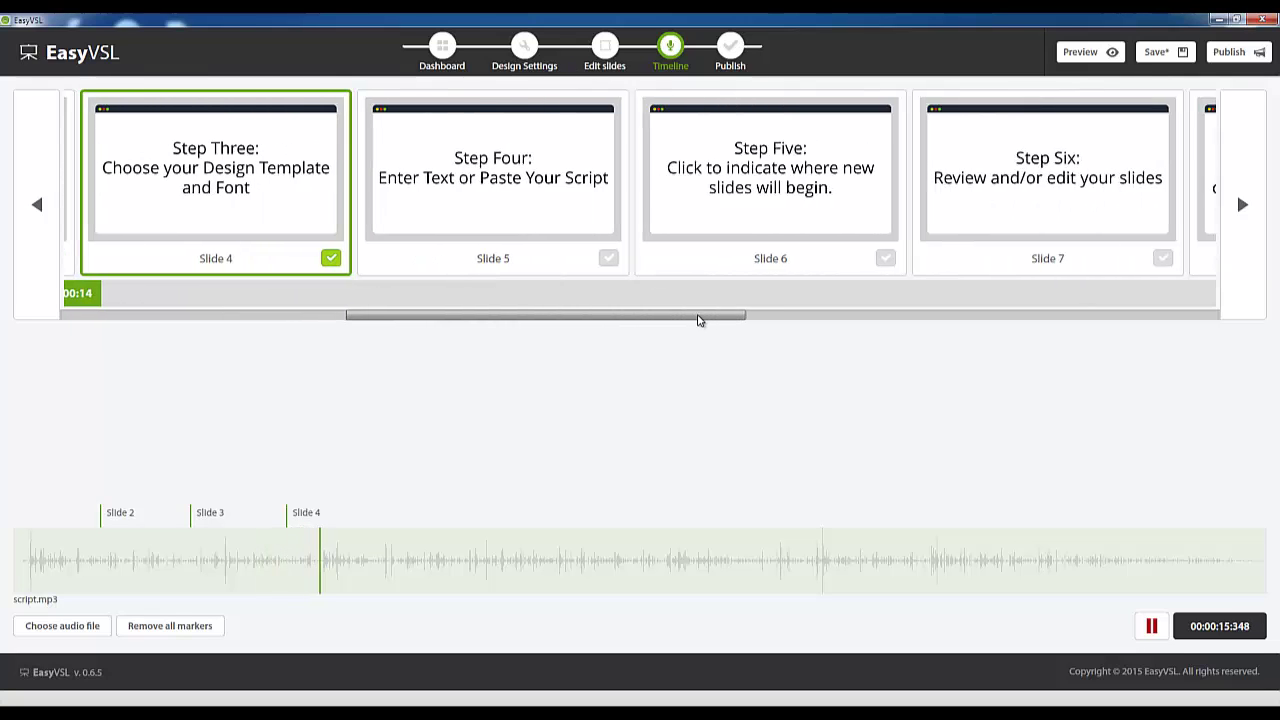
left_click(609, 260)
left_click_drag(651, 317, 775, 318)
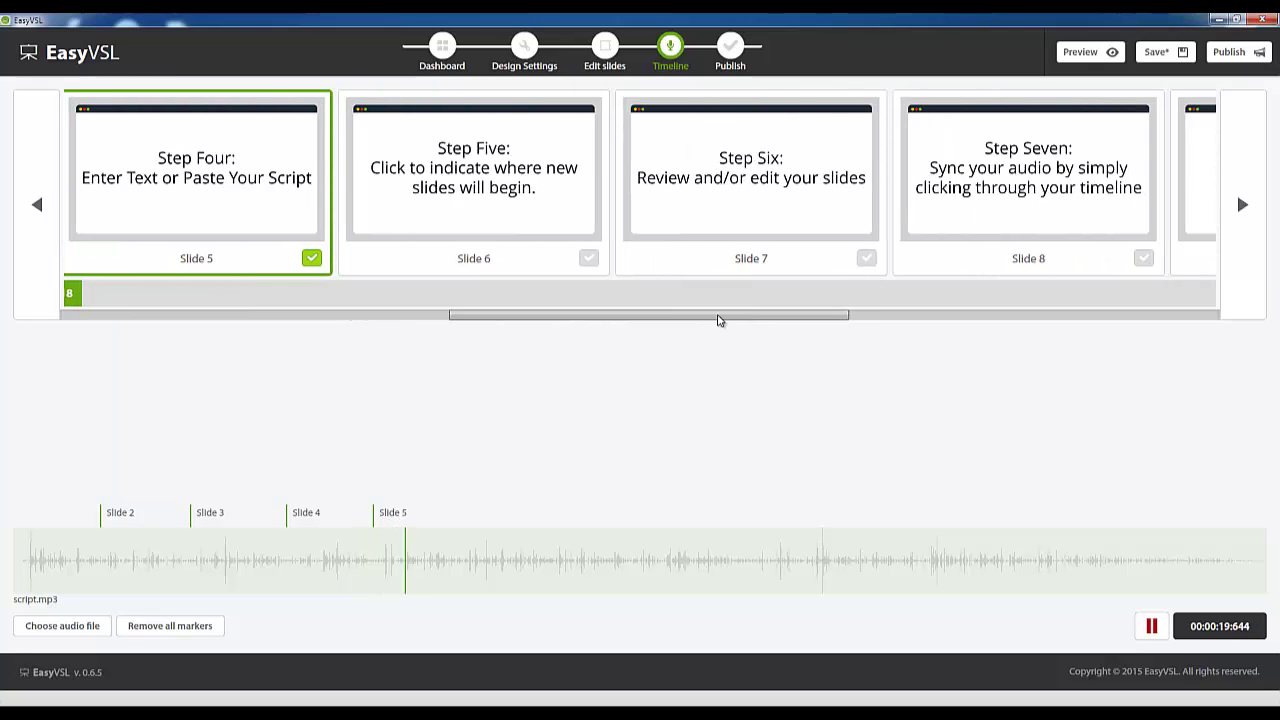
left_click(589, 260)
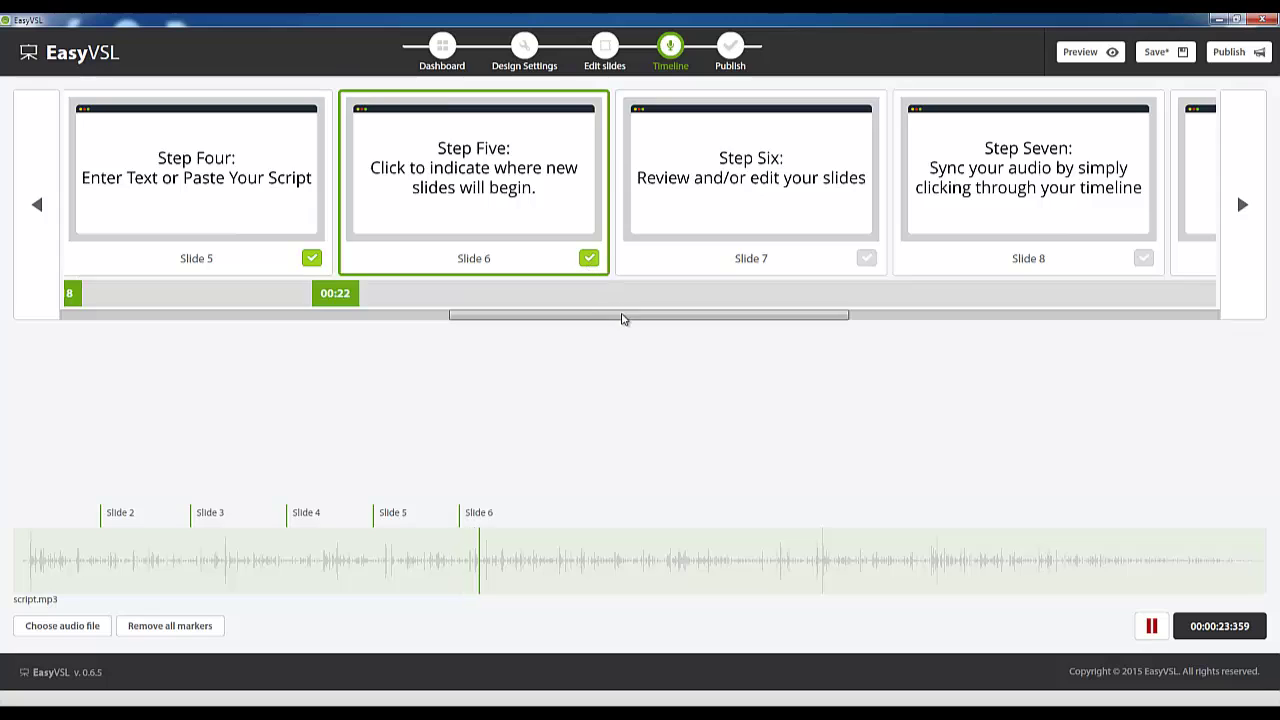
left_click_drag(621, 318, 722, 320)
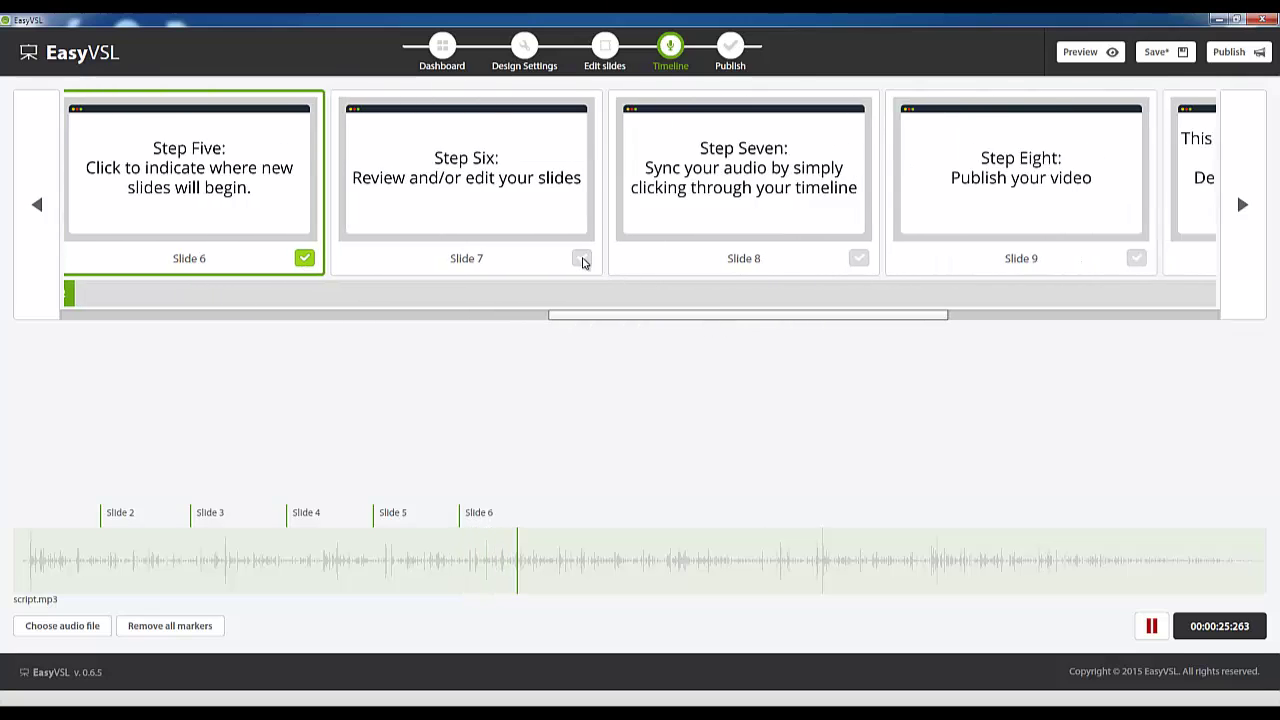
left_click(582, 260)
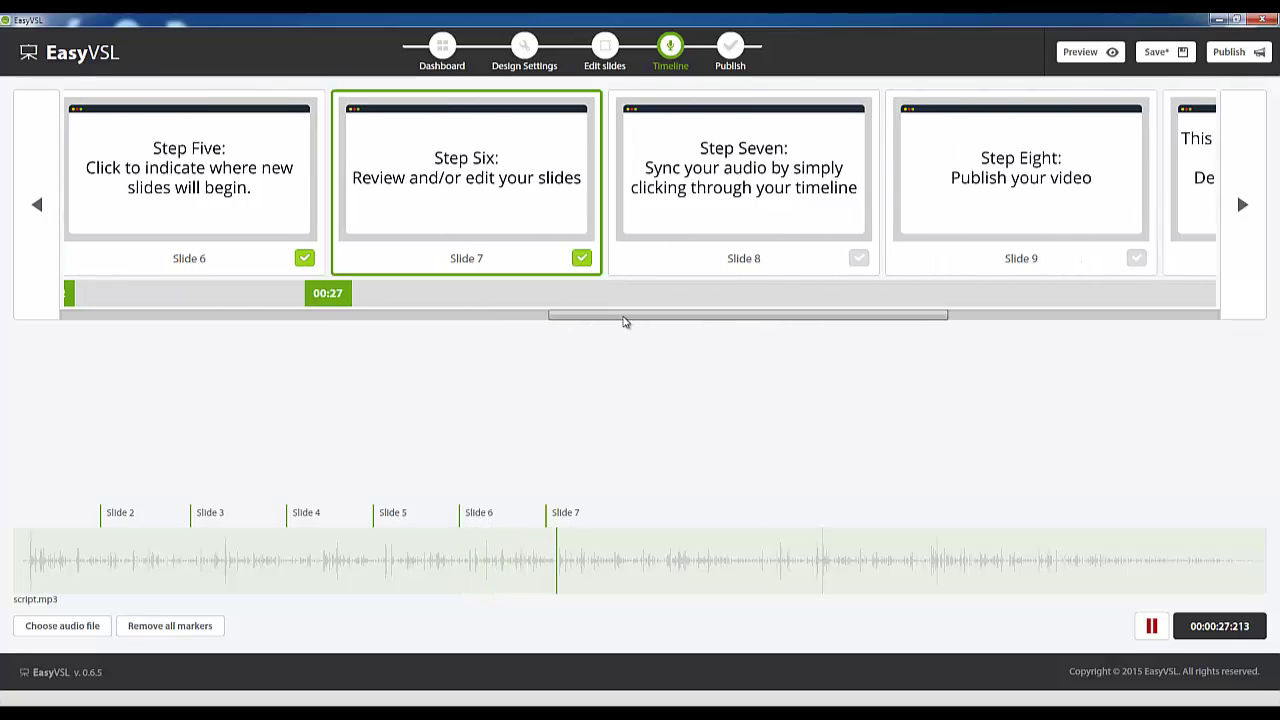
left_click_drag(623, 320, 709, 322)
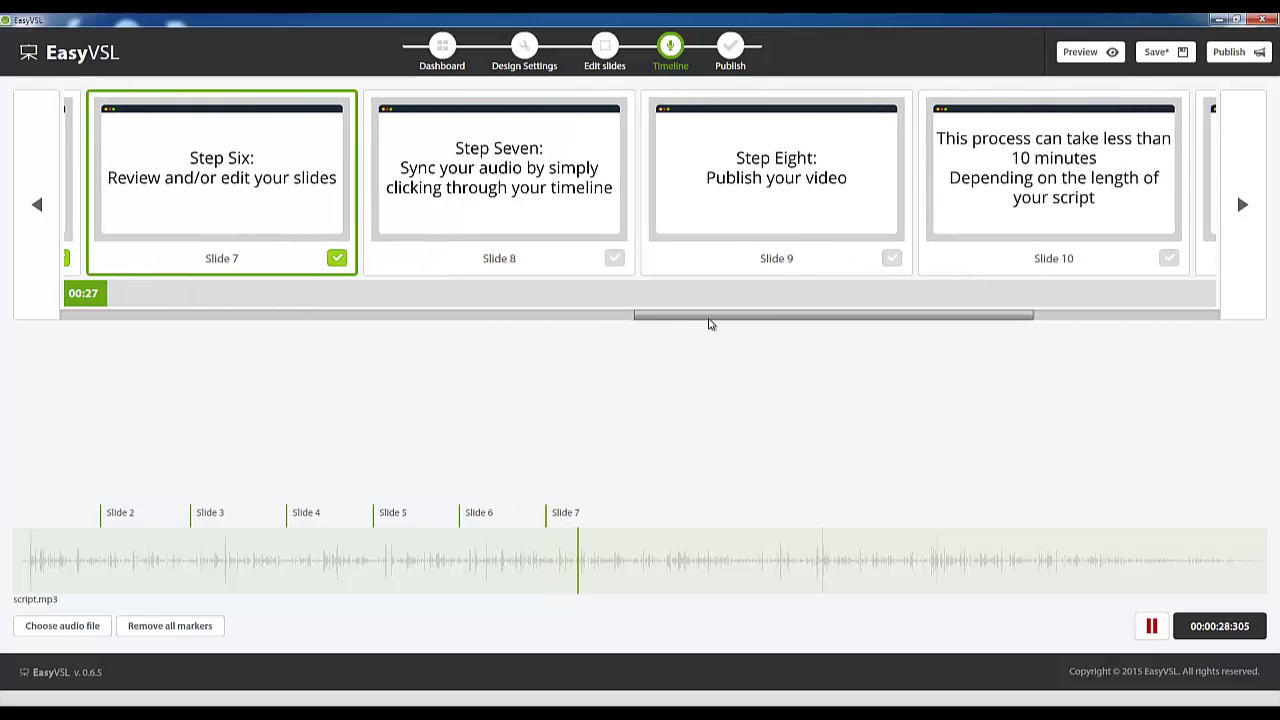
Mark start points for slides 8 through 12, with Slide 12 starting at 00:51.
left_click(614, 260)
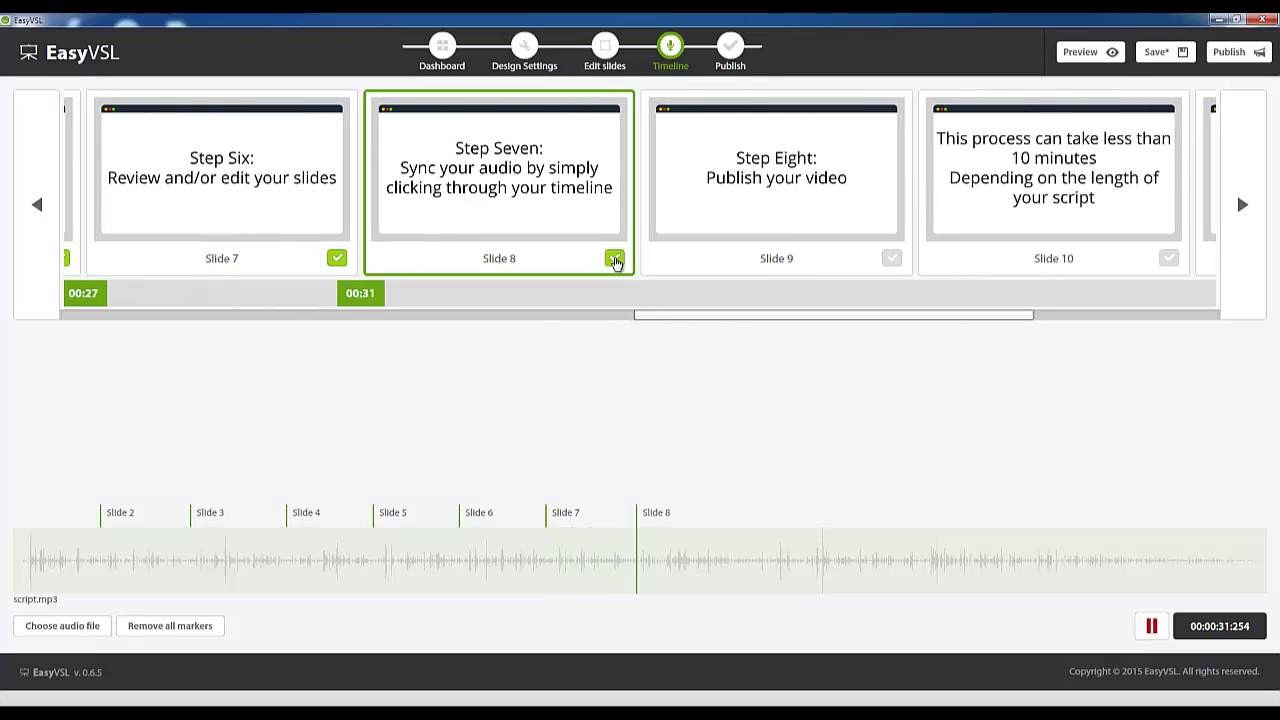
left_click_drag(726, 320, 795, 321)
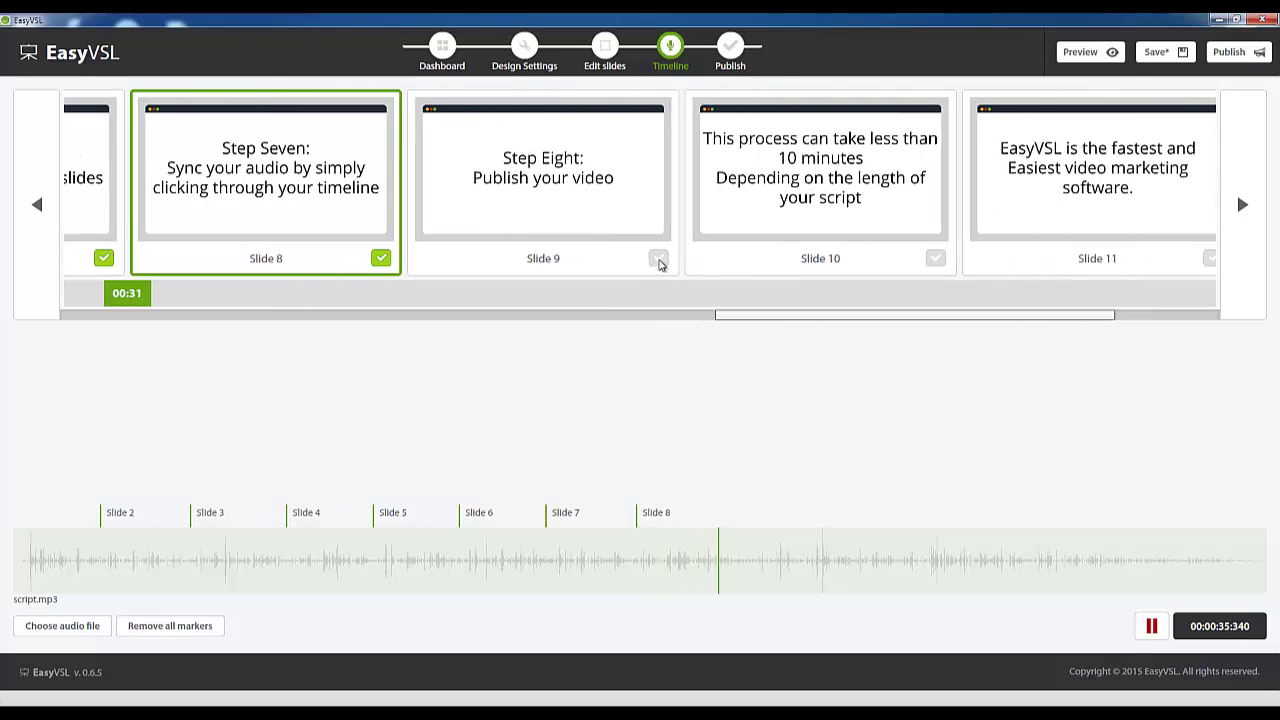
left_click(658, 260)
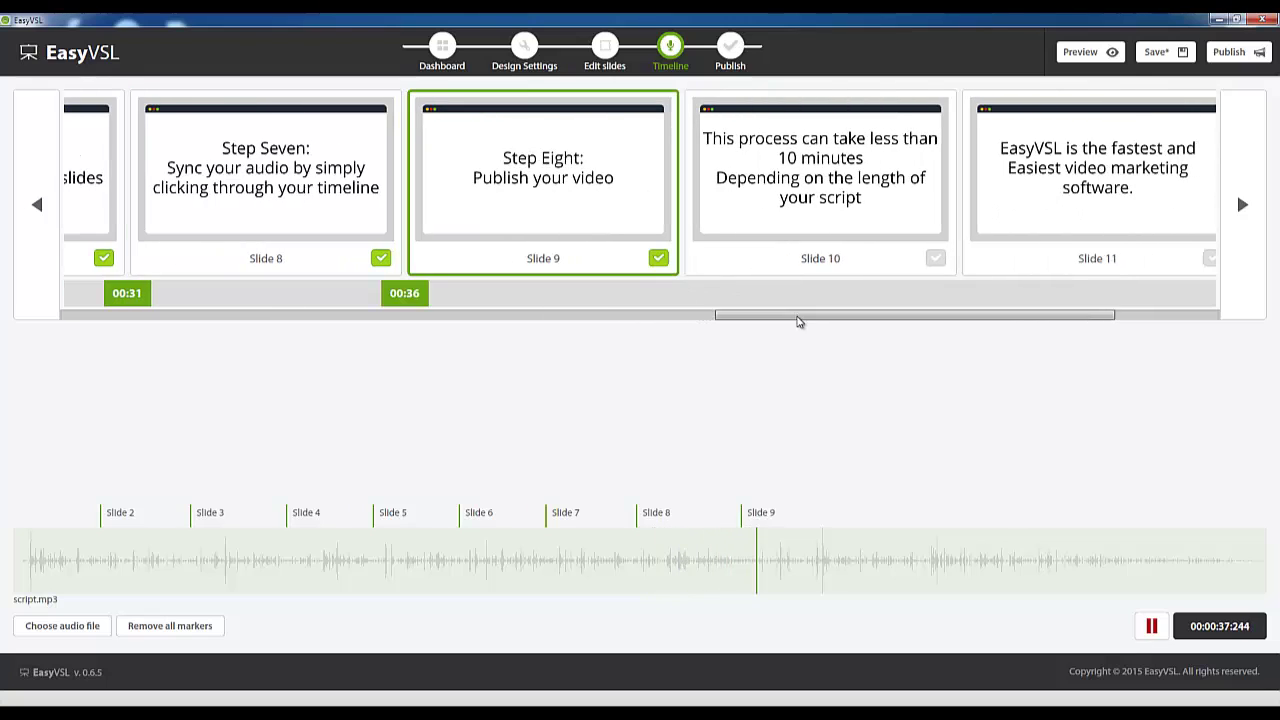
left_click_drag(798, 321, 888, 322)
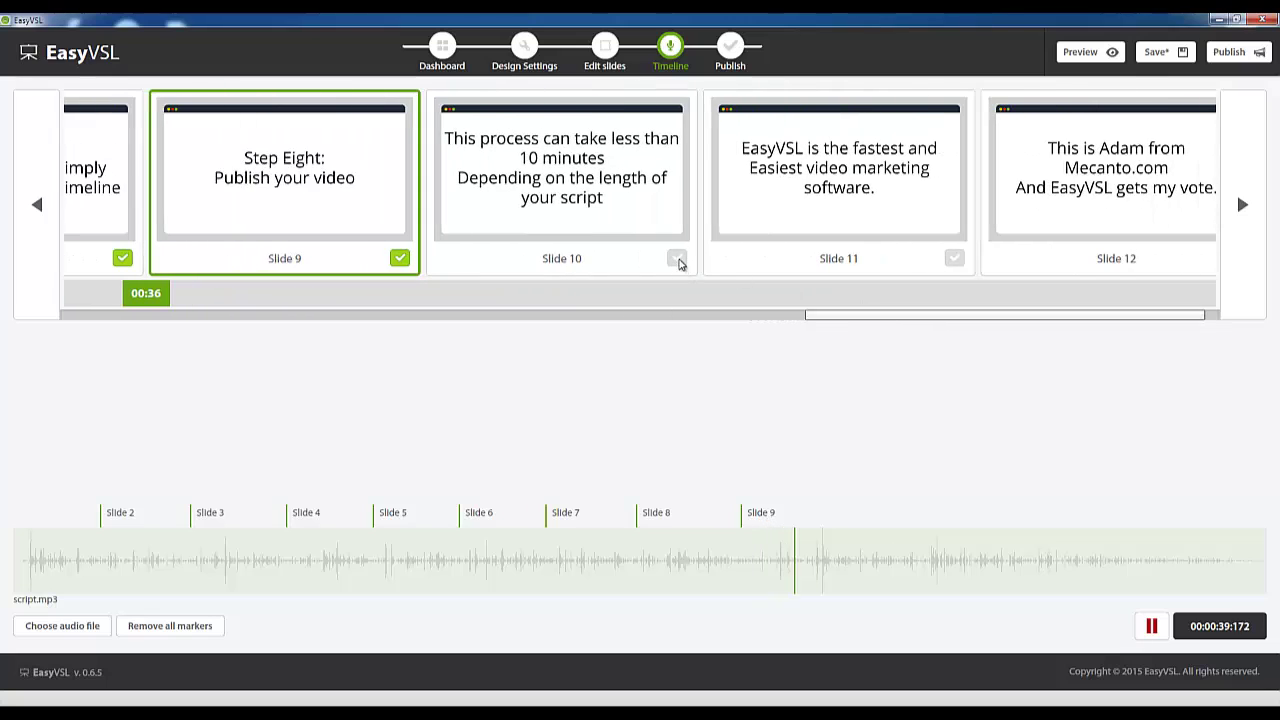
left_click(677, 260)
left_click_drag(872, 317, 897, 318)
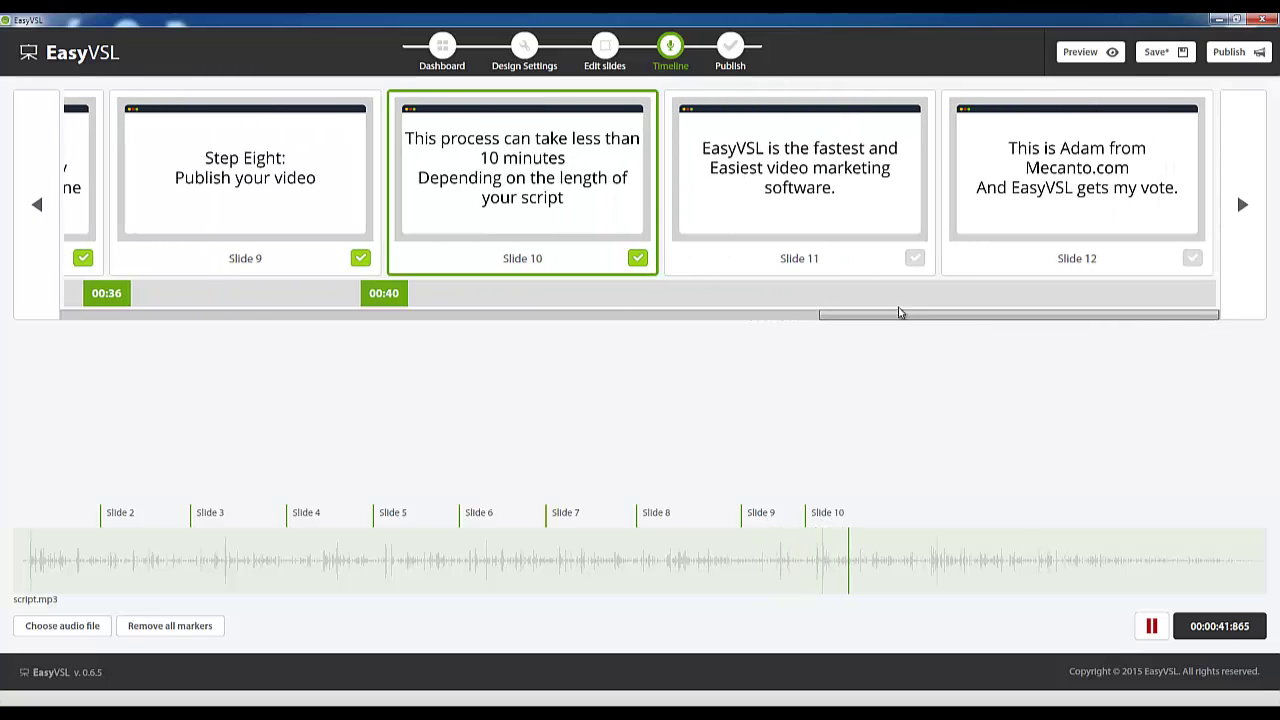
left_click(915, 259)
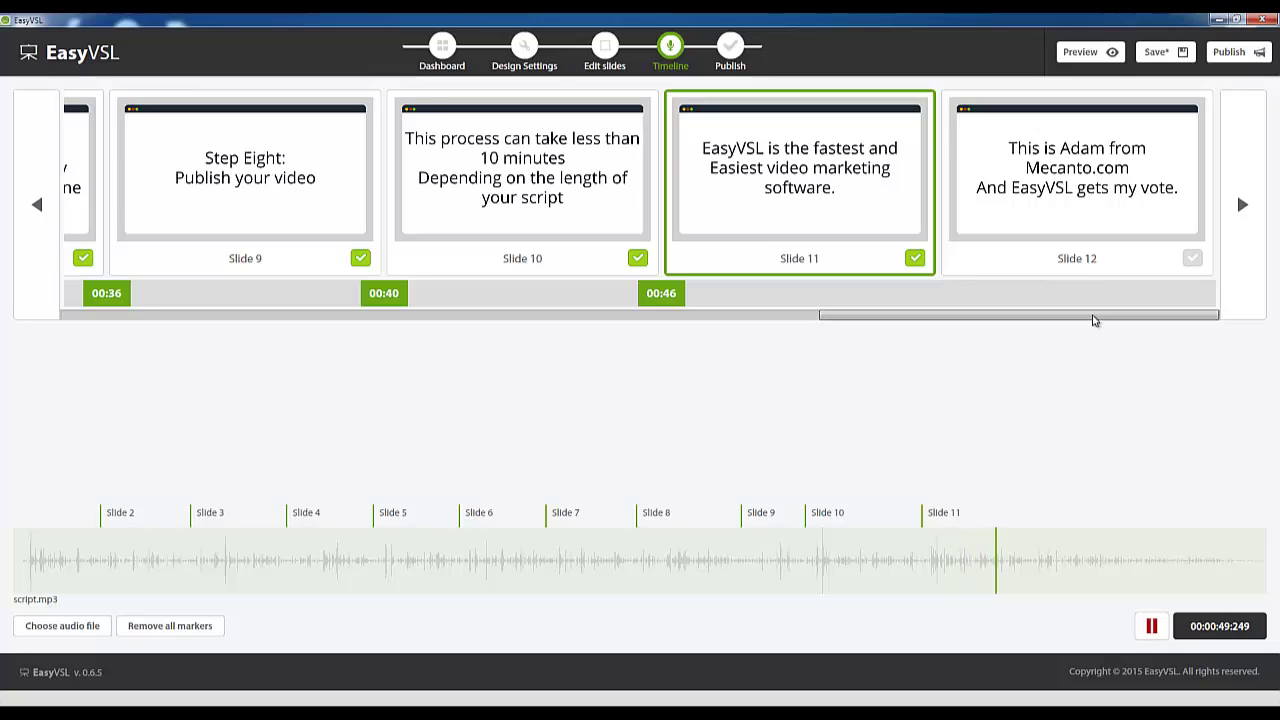
left_click(1192, 258)
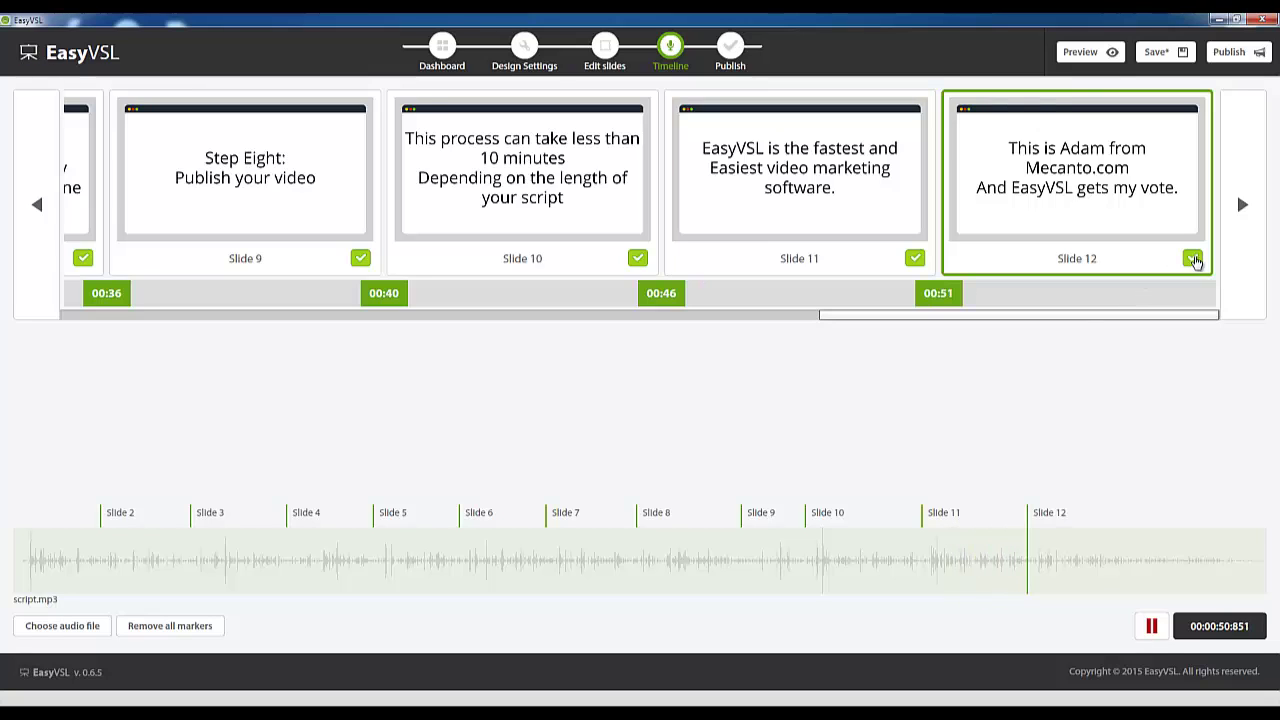
In Publish settings, set the Review + Demo folder as the destination.
left_click(1230, 63)
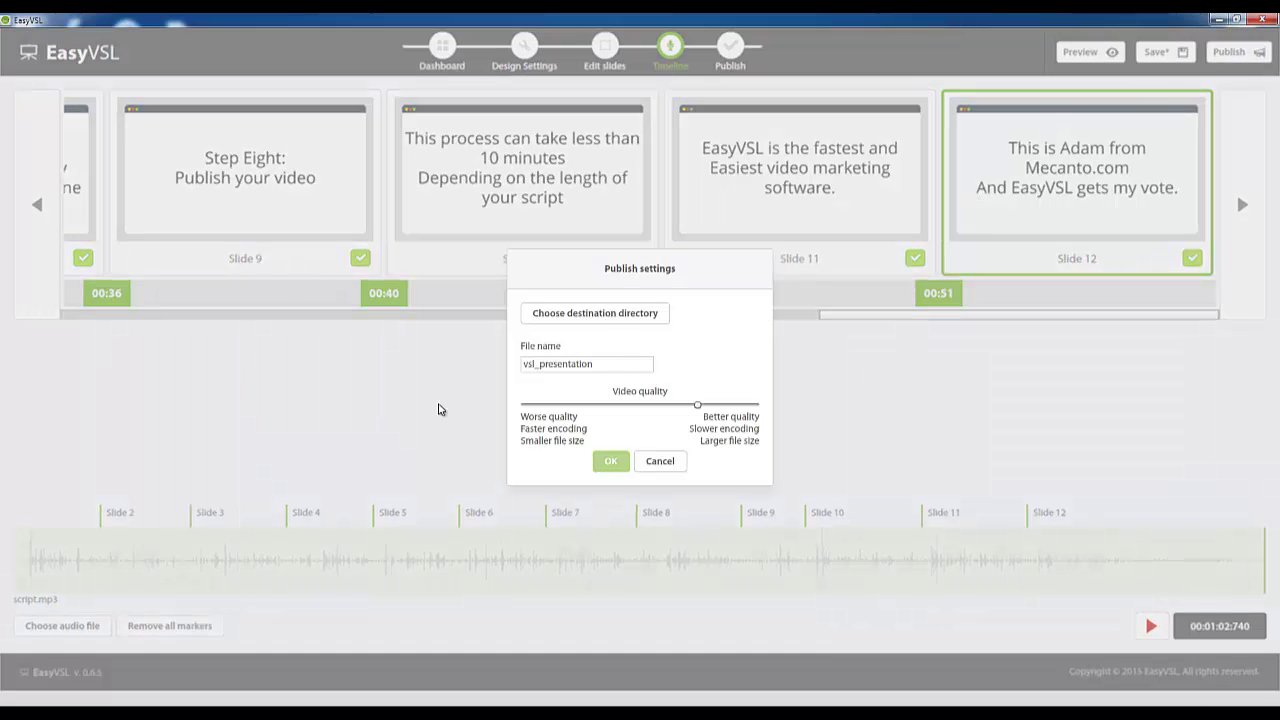
left_click(606, 367)
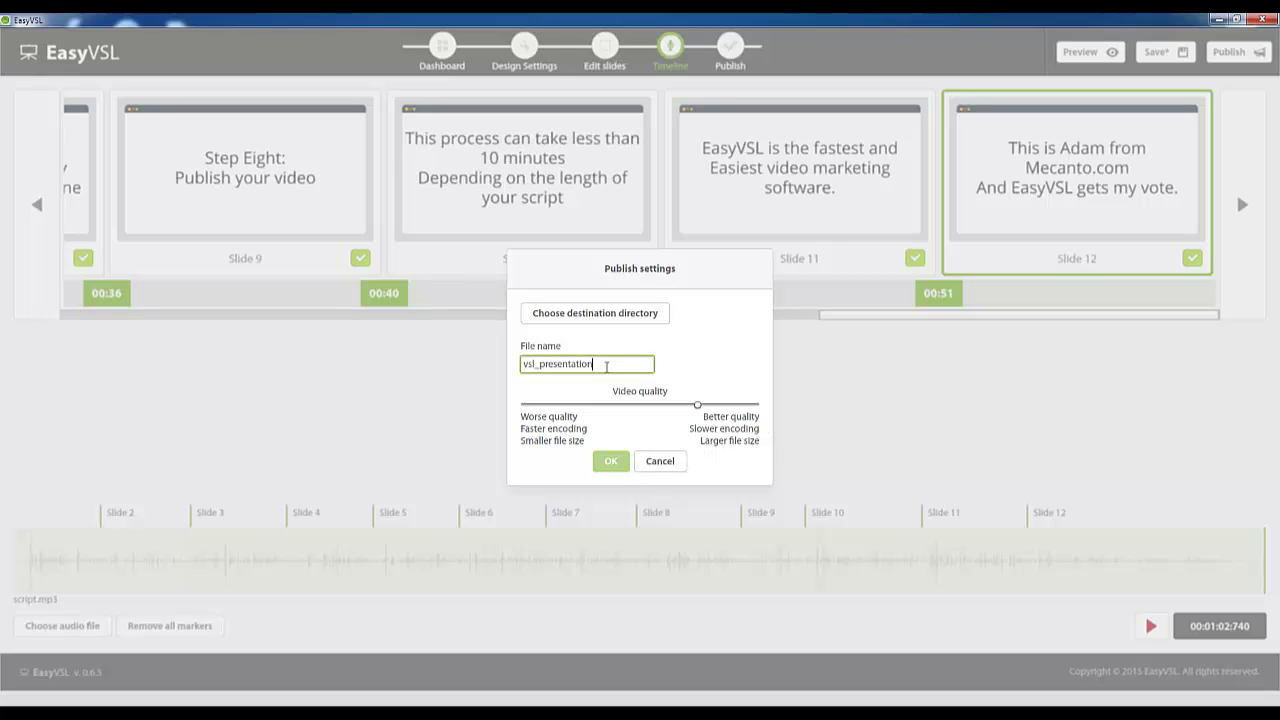
left_click(611, 316)
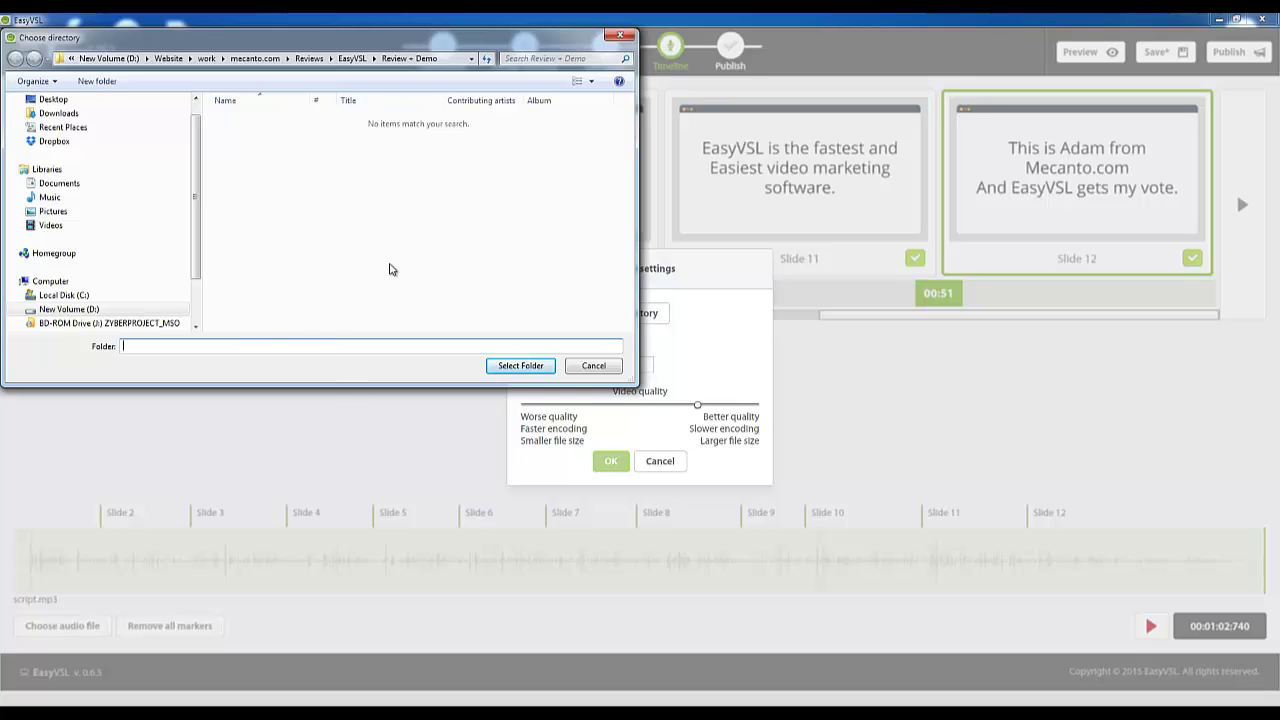
left_click(514, 368)
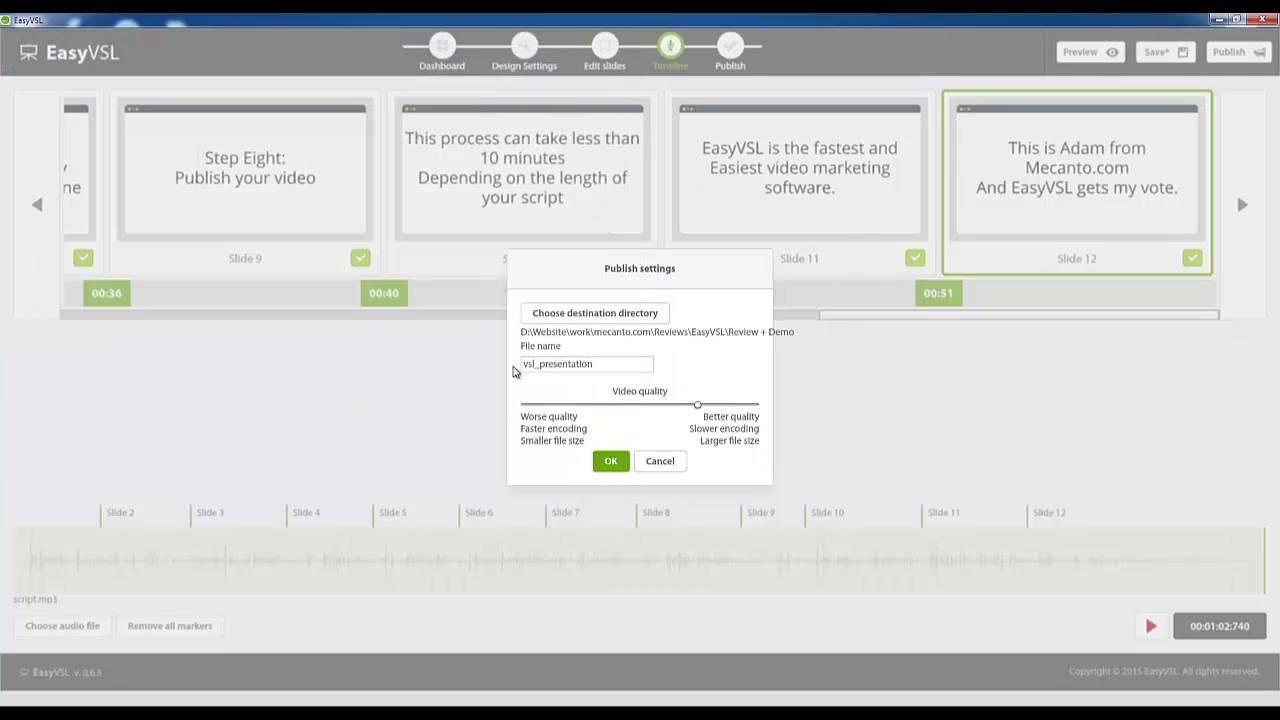
Name the output file 'youtube demo' and set video quality to the highest level.
left_click_drag(596, 365, 511, 355)
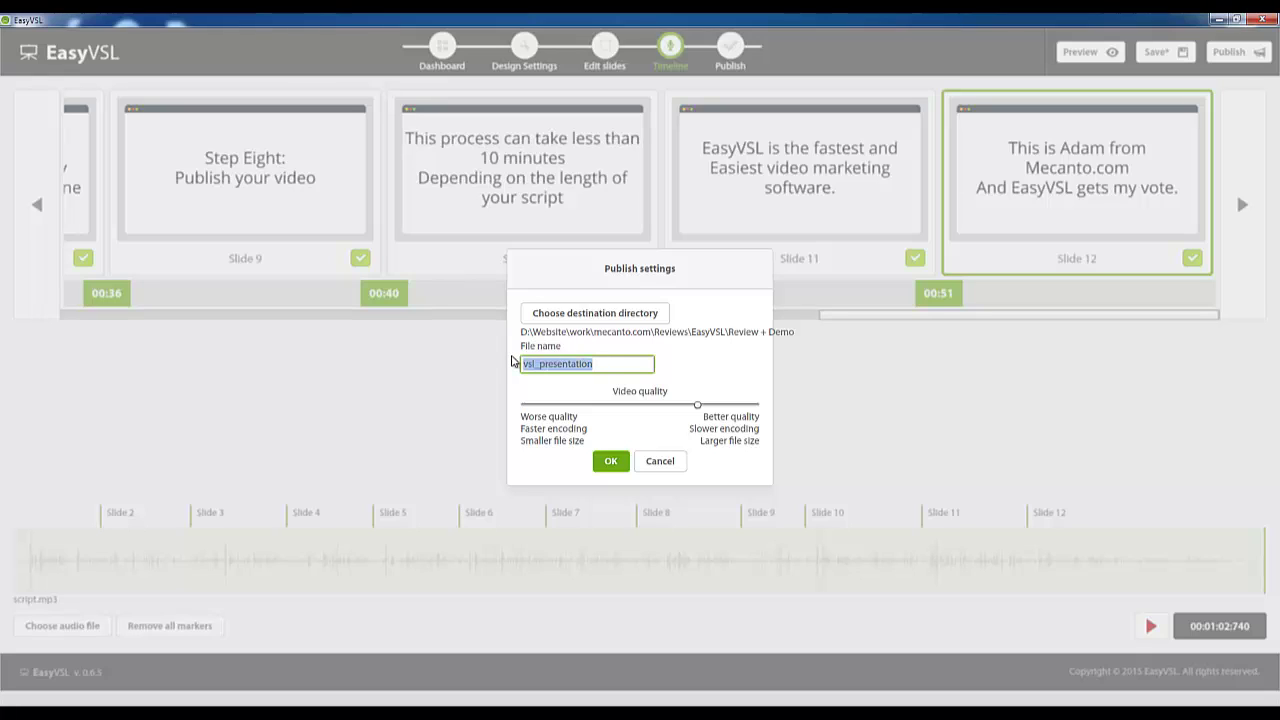
type("y")
key("BackSpace")
key("BackSpace")
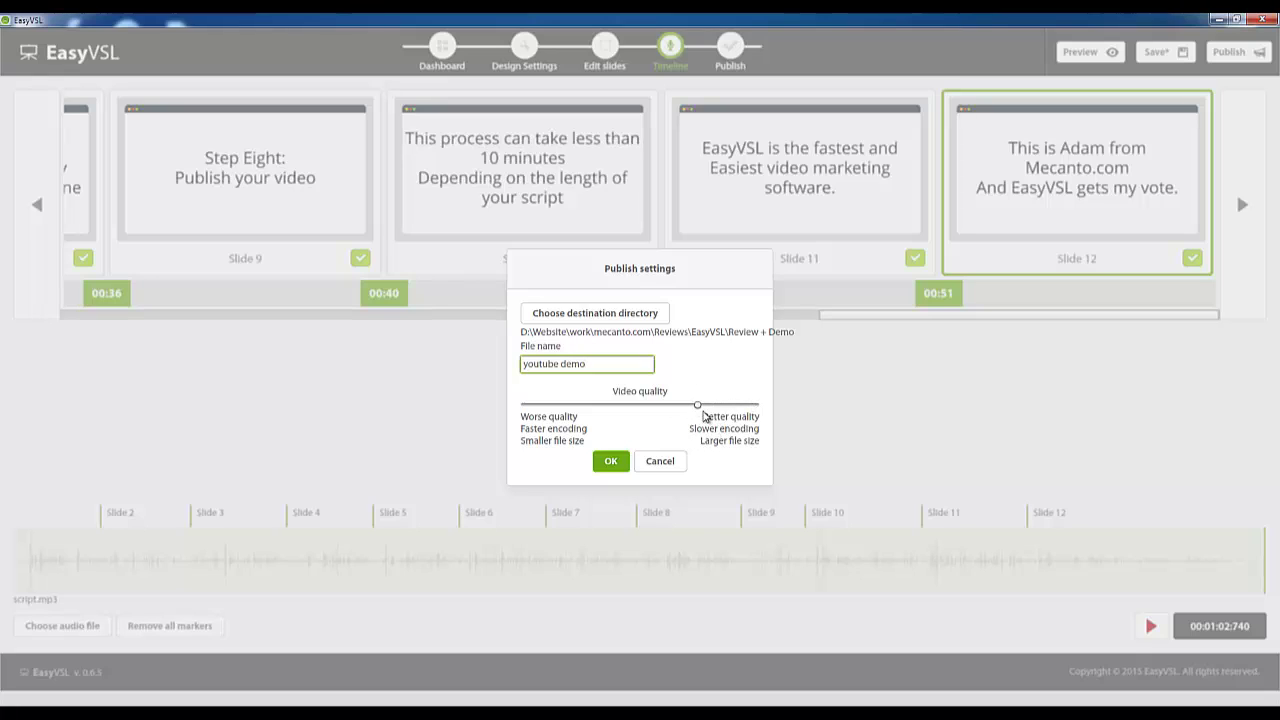
left_click(757, 407)
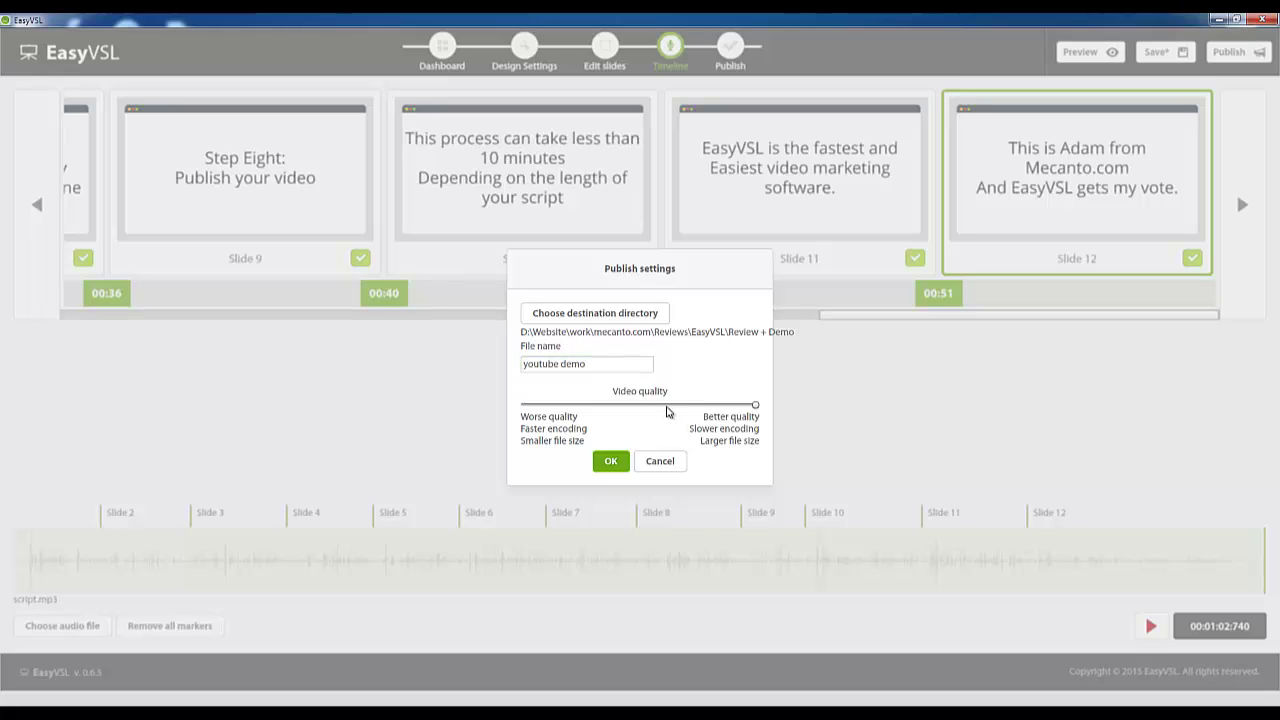
mouse_move(755, 410)
left_mouse_down()
mouse_move(709, 413)
mouse_move(760, 410)
left_mouse_up()
Encode the video and play the finished 'youtube demo' in Windows Media Player.
left_click(614, 460)
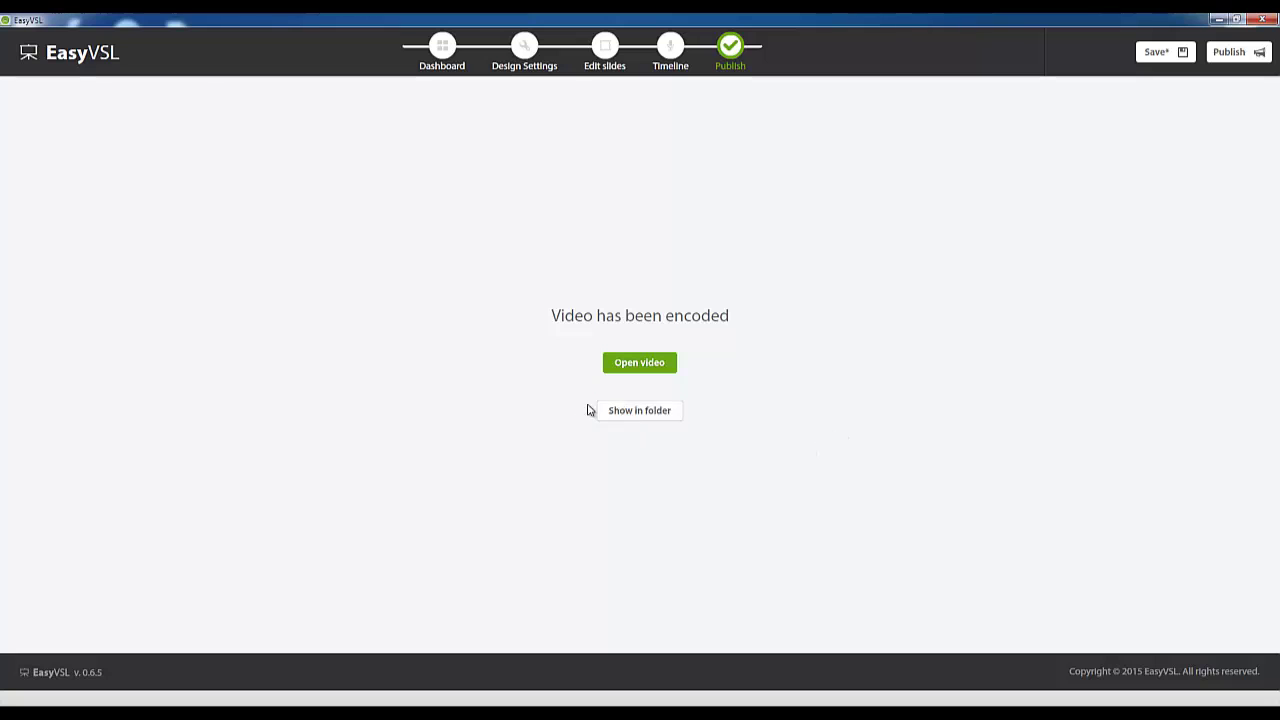
left_click(661, 365)
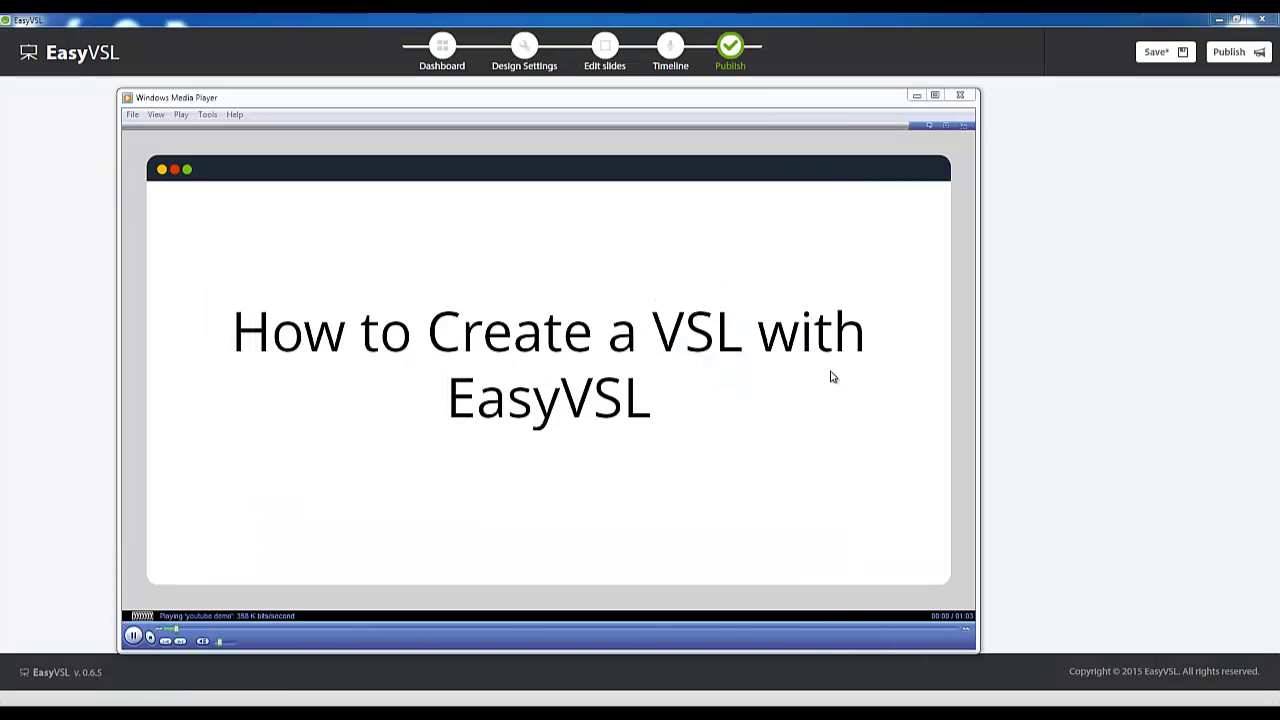
Shrink and reposition the player window, pausing at 00:26 on the Step Six slide.
left_click(229, 646)
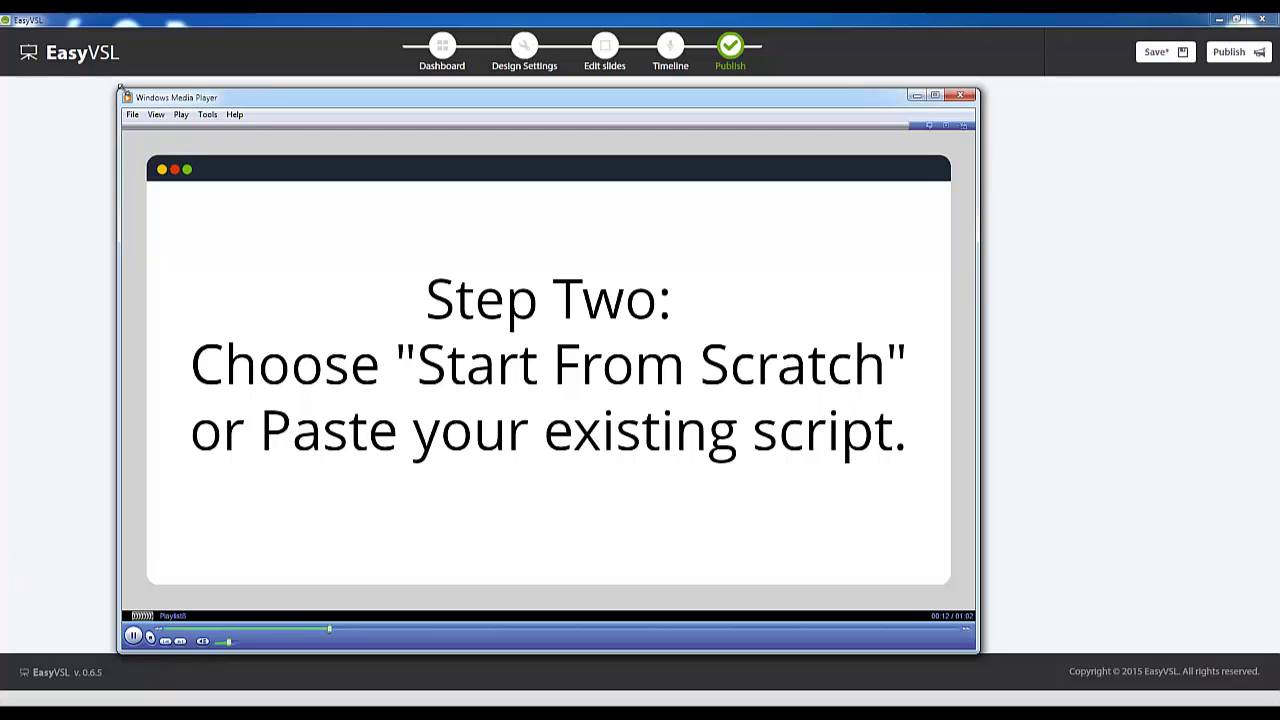
left_click_drag(110, 95, 393, 159)
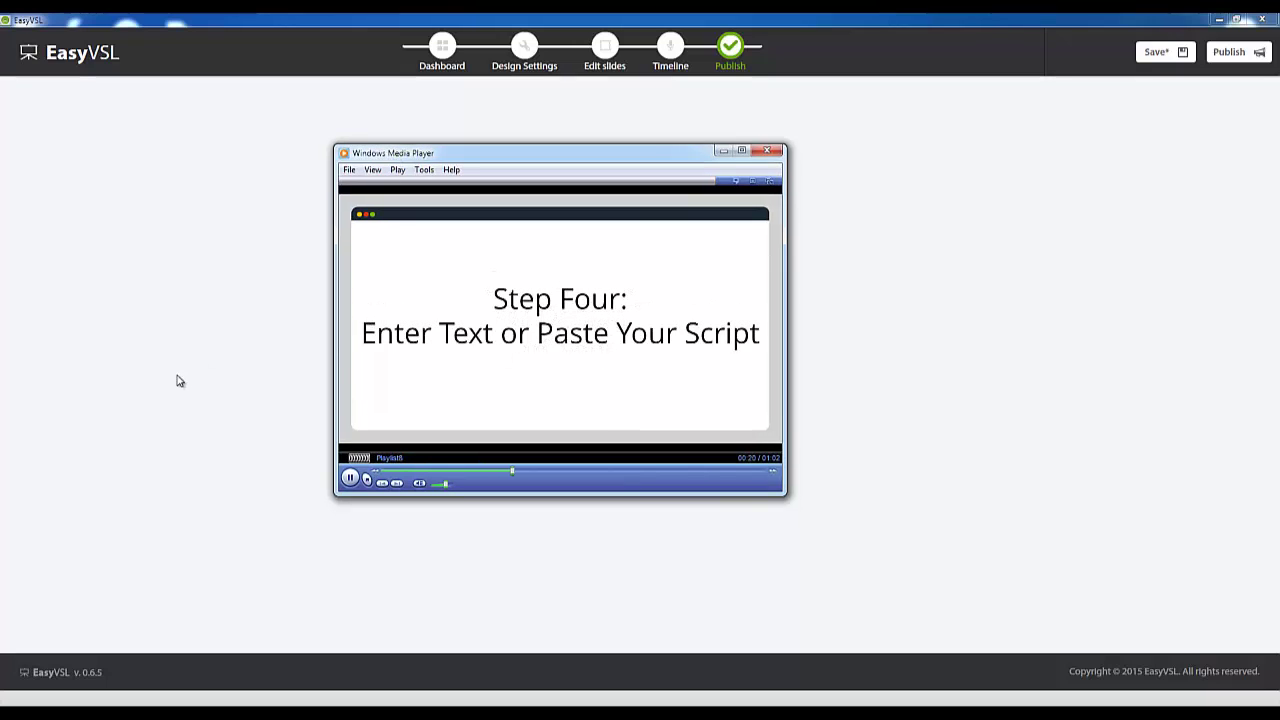
left_click(351, 478)
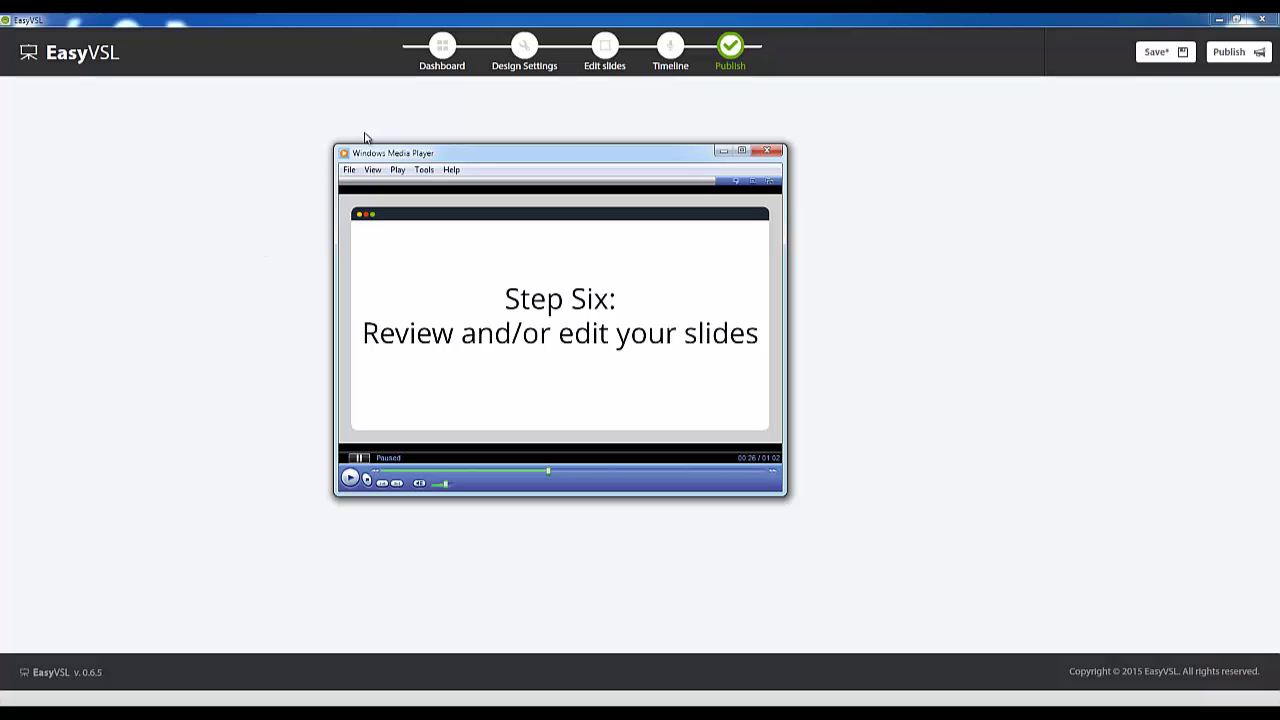
left_click_drag(333, 143, 432, 213)
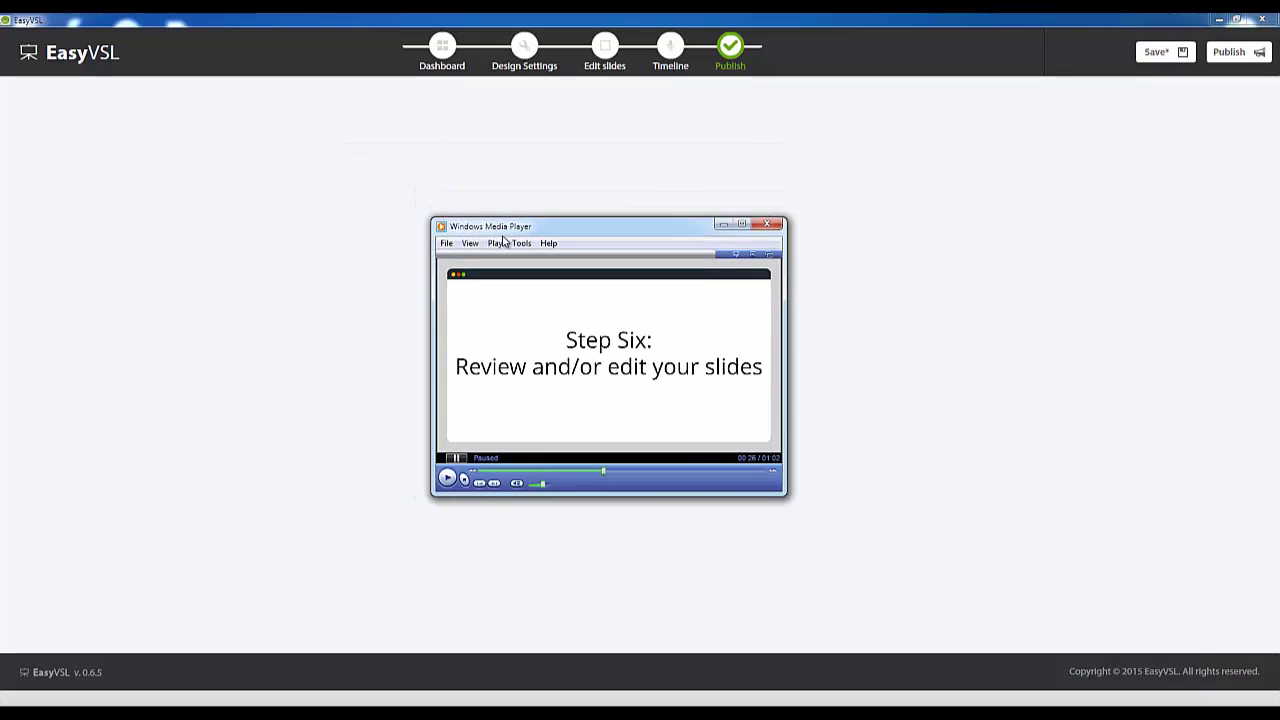
left_click_drag(508, 226, 478, 193)
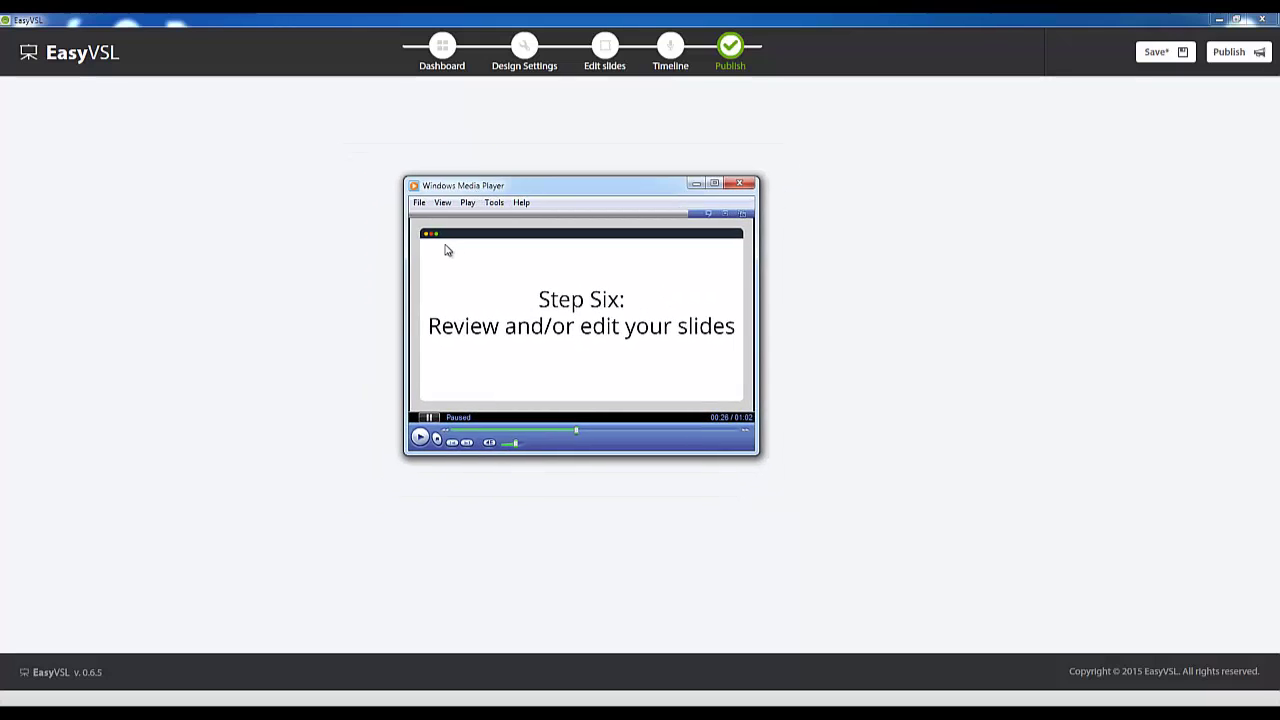